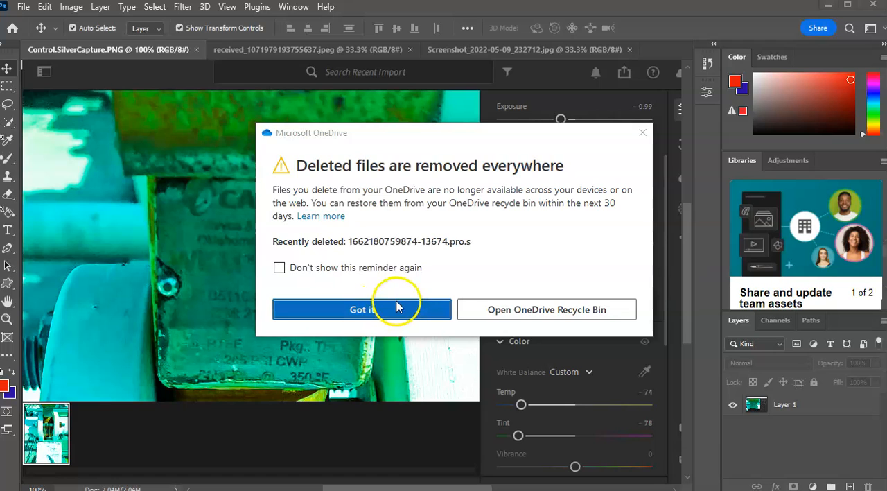
# Dismiss the OneDrive deletion reminder and inspect the actuator's white nameplate in received_1071979193755637.jpeg at 100% zoom.
pyautogui.click(390, 310)
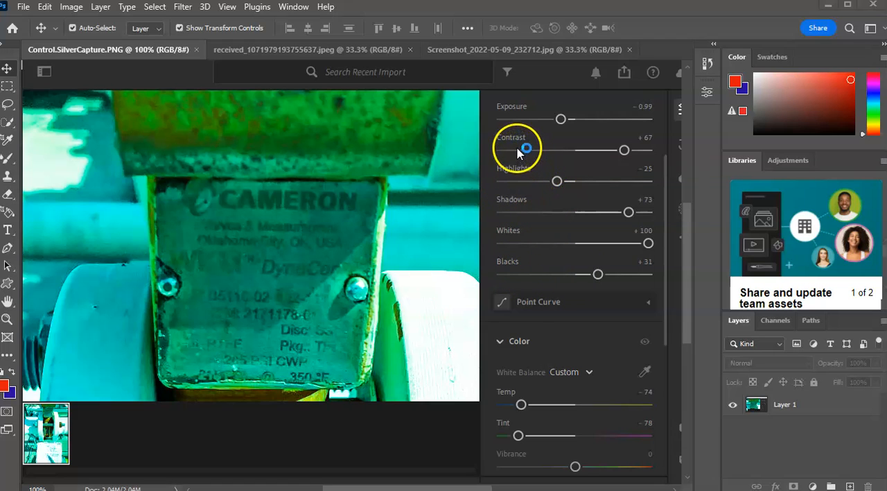
pyautogui.click(336, 52)
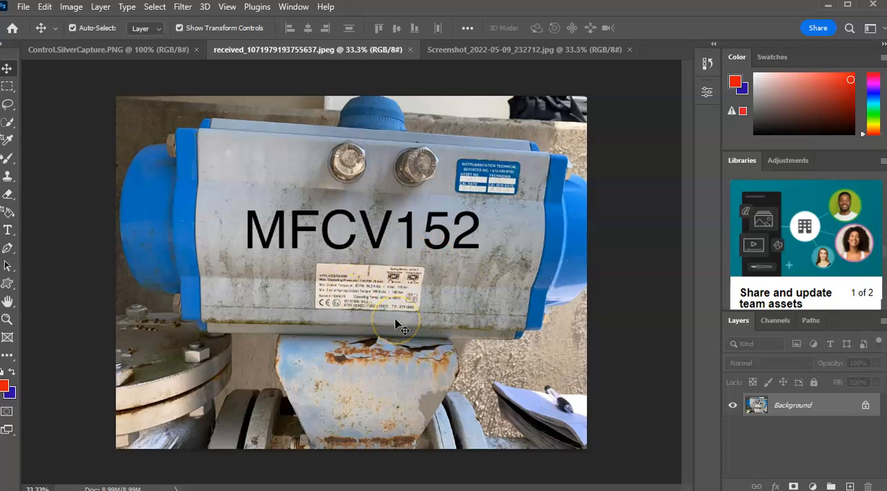
pyautogui.hotkey('ctrl', '+')
pyautogui.hotkey('ctrl', '+')
pyautogui.hotkey('ctrl', '+')
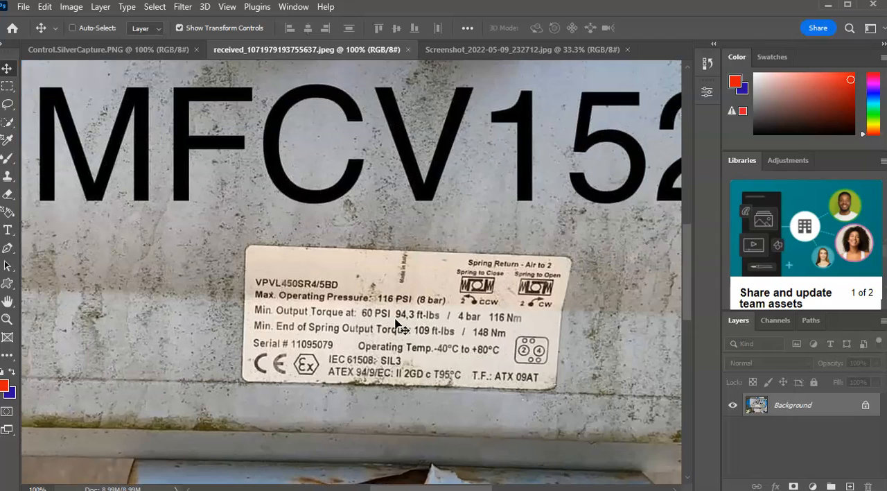
pyautogui.hotkey('ctrl', '-')
pyautogui.hotkey('ctrl', '-')
pyautogui.hotkey('ctrl', '-')
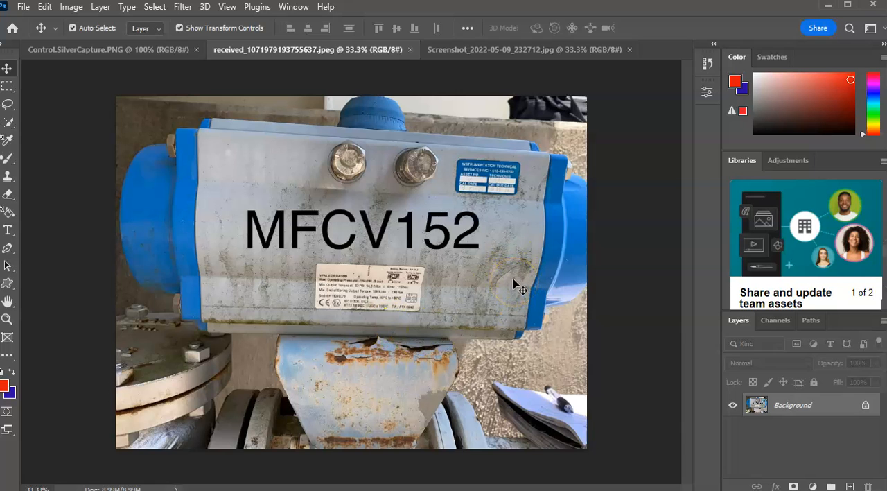
# Examine the blue calibration sticker and the white balance filter presets in Screenshot_2022-05-09_232712.jpg.
pyautogui.click(495, 49)
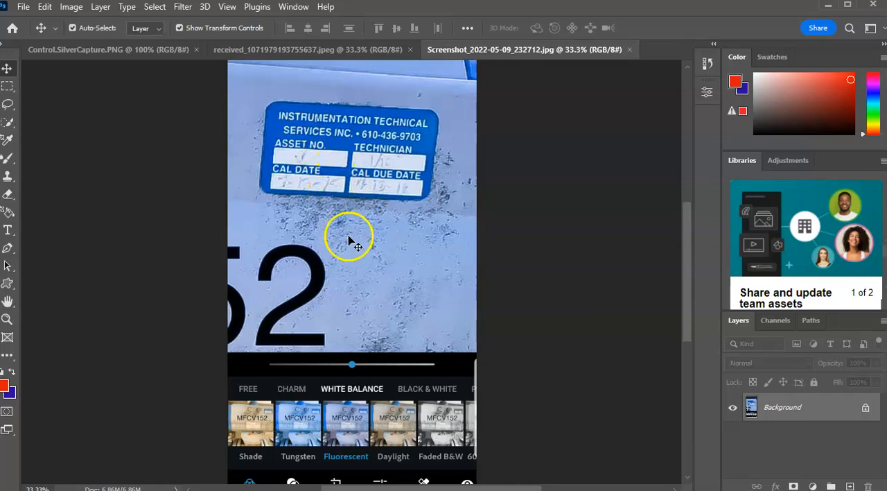
pyautogui.scroll(-1, 399, 277)
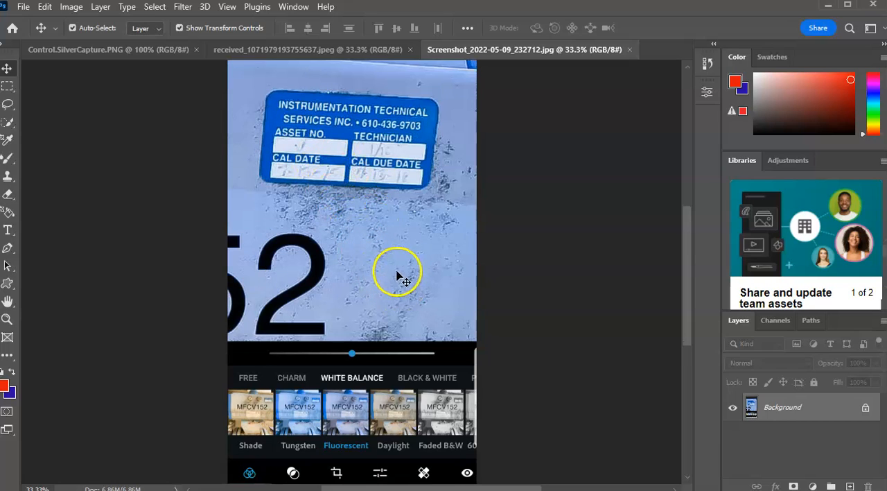
pyautogui.scroll(-1, 399, 274)
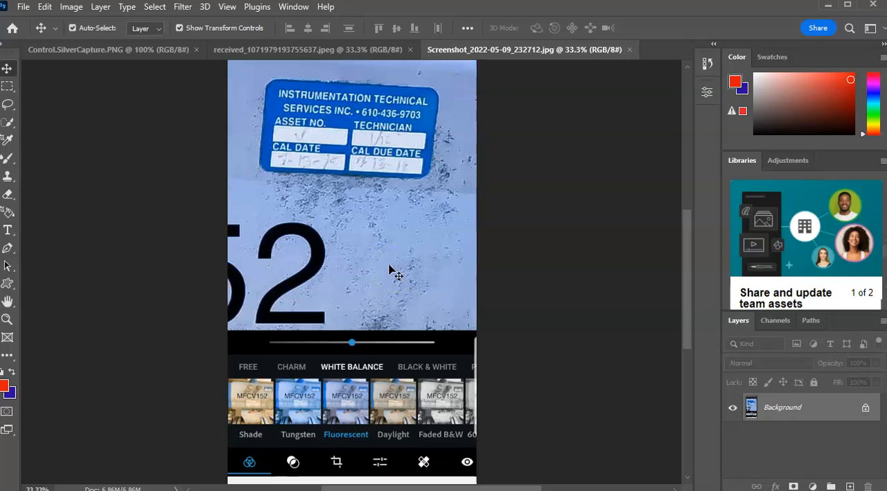
pyautogui.scroll(2, 386, 274)
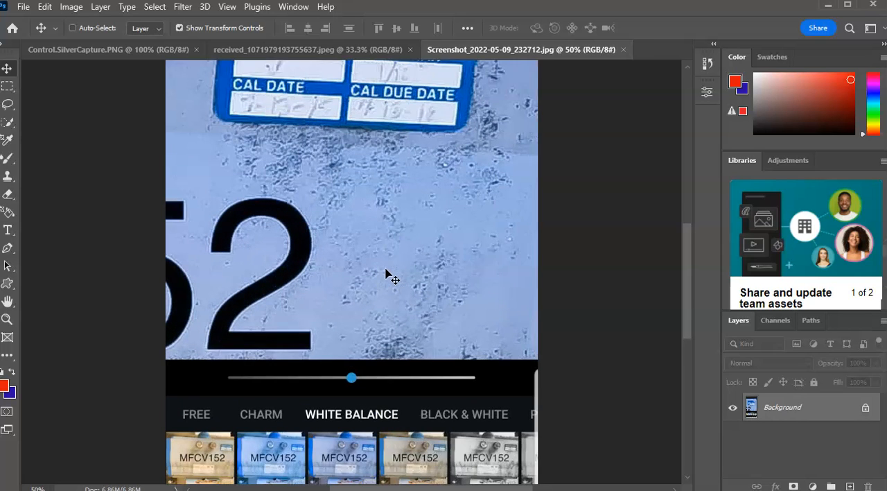
pyautogui.moveTo(422, 382); pyautogui.dragTo(402, 169)
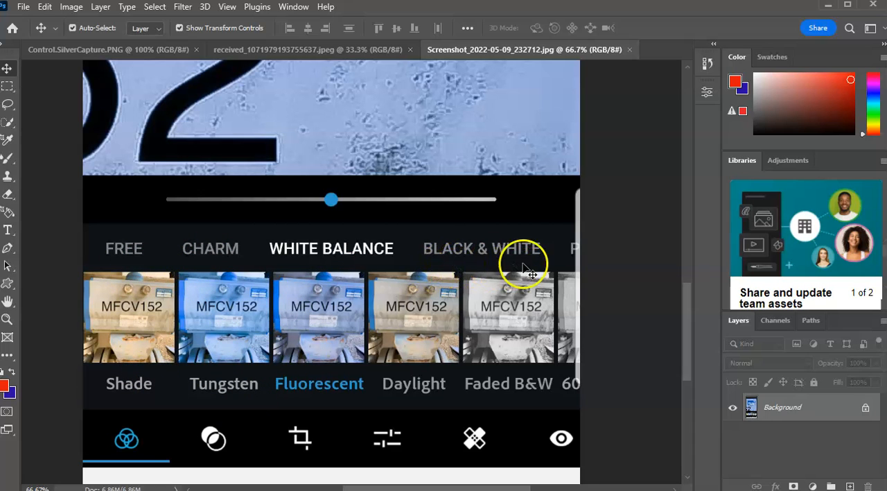
pyautogui.scroll(4, 368, 278)
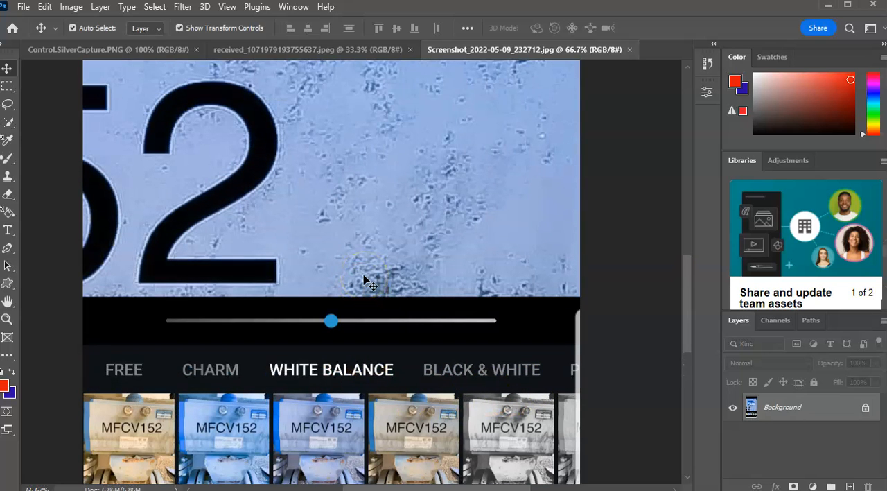
pyautogui.scroll(-1, 365, 279)
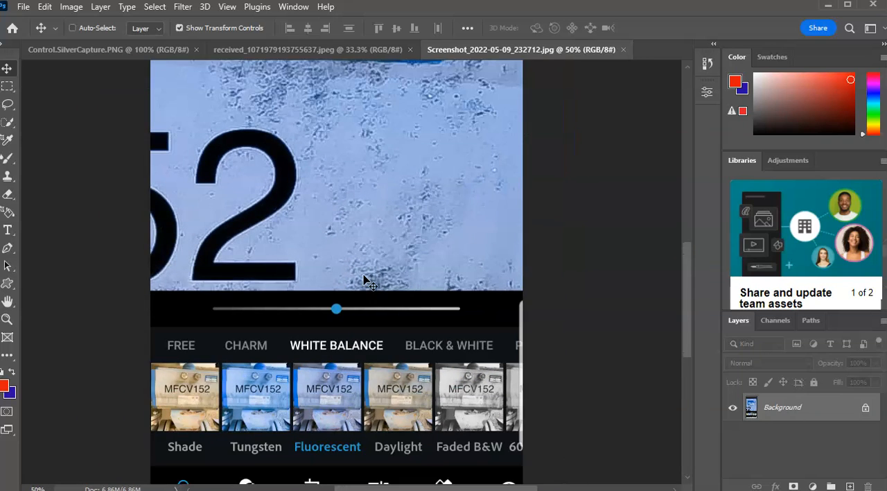
pyautogui.scroll(-1, 365, 280)
pyautogui.moveTo(360, 284); pyautogui.dragTo(361, 375)
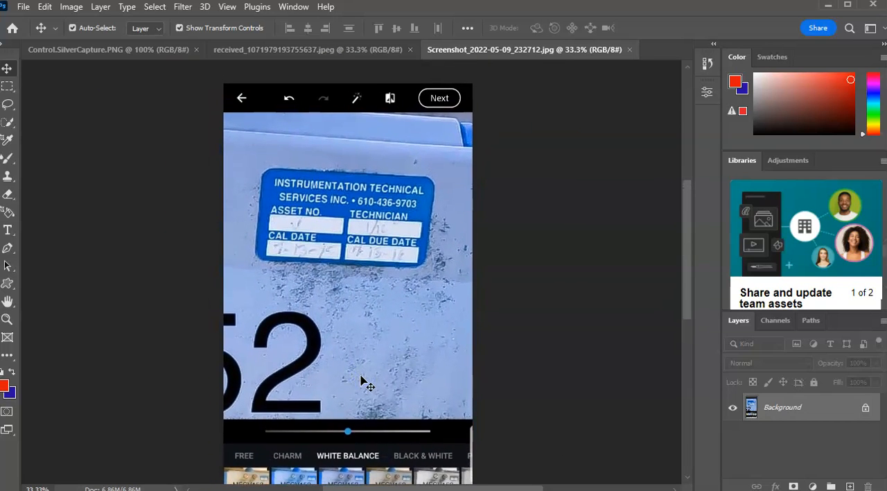
pyautogui.scroll(-1, 361, 380)
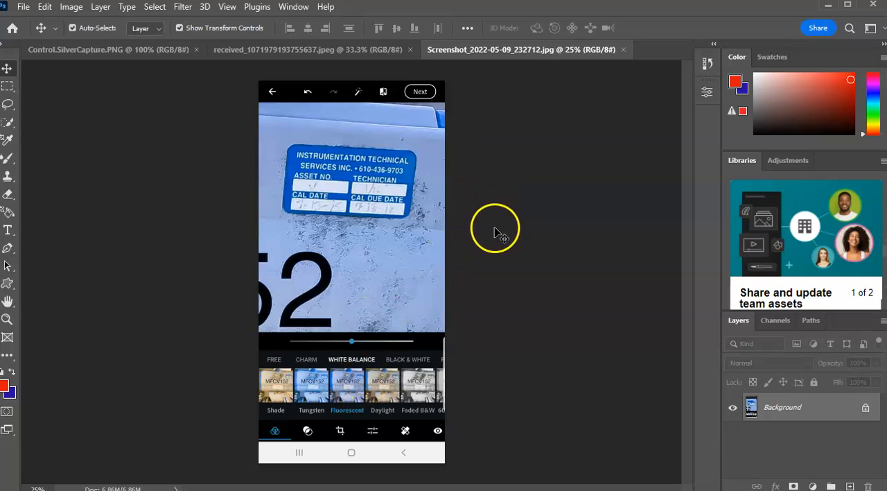
# Examine the Cameron nameplate text in Control.SilverCapture.PNG at 300% zoom using the Hand tool.
pyautogui.click(167, 50)
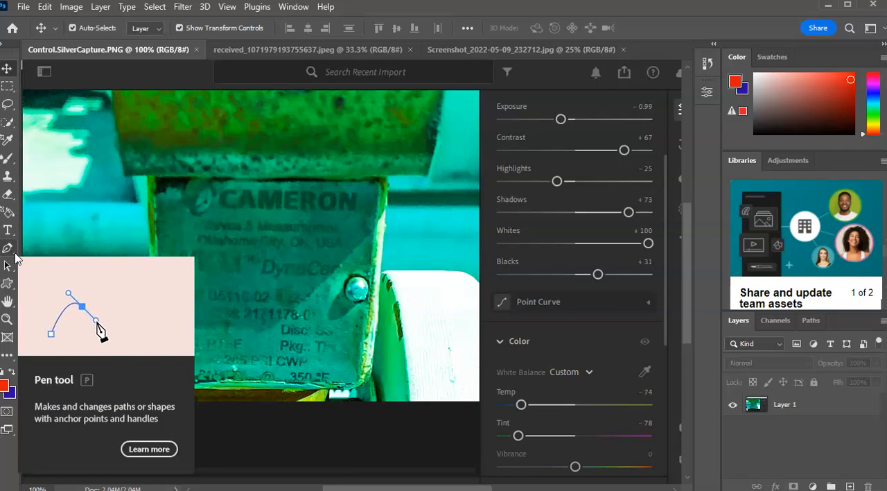
pyautogui.click(10, 303)
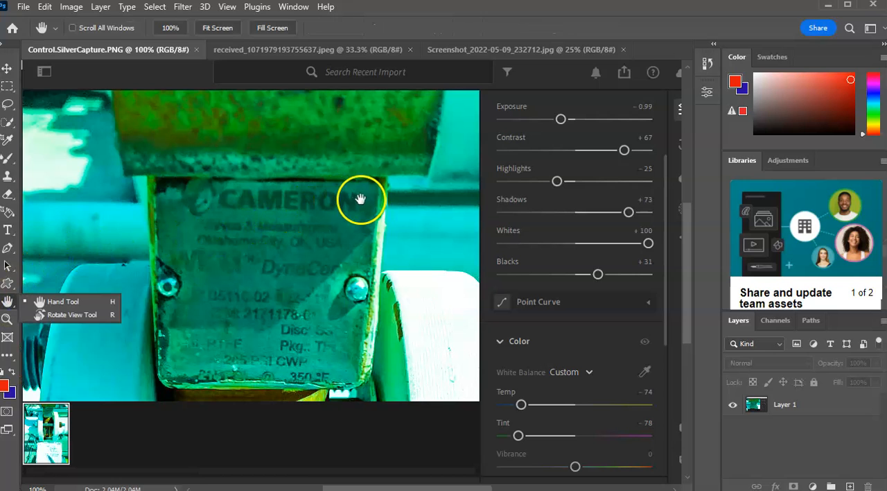
pyautogui.moveTo(358, 200); pyautogui.dragTo(386, 223)
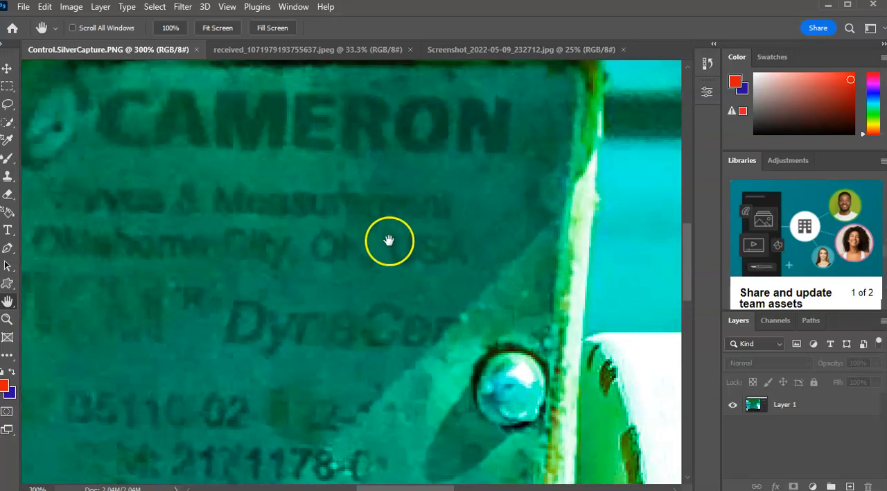
pyautogui.moveTo(355, 304); pyautogui.dragTo(485, 187)
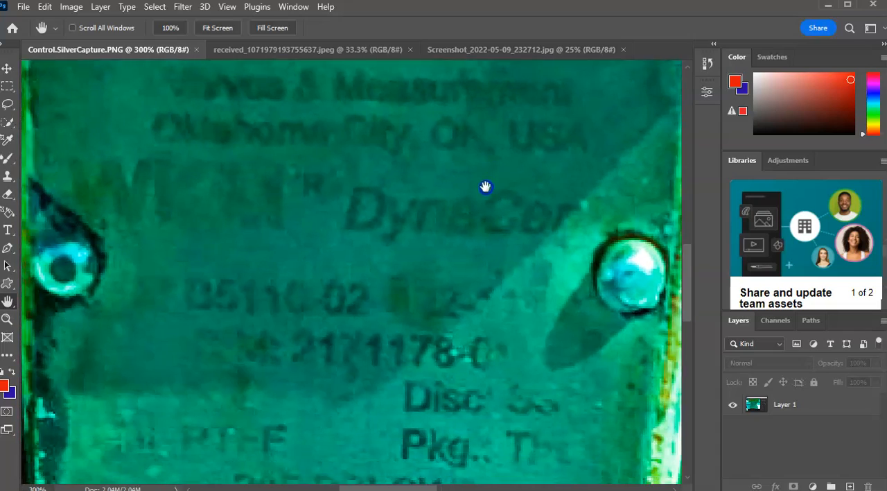
pyautogui.moveTo(451, 356); pyautogui.dragTo(458, 219)
pyautogui.moveTo(443, 277); pyautogui.dragTo(391, 230)
pyautogui.moveTo(354, 355); pyautogui.dragTo(470, 239)
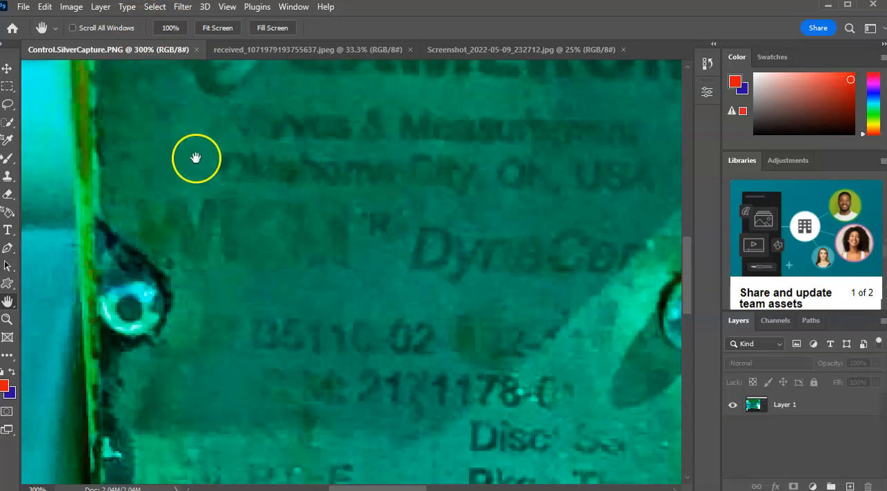
pyautogui.scroll(1, 239, 218)
pyautogui.scroll(2, 239, 215)
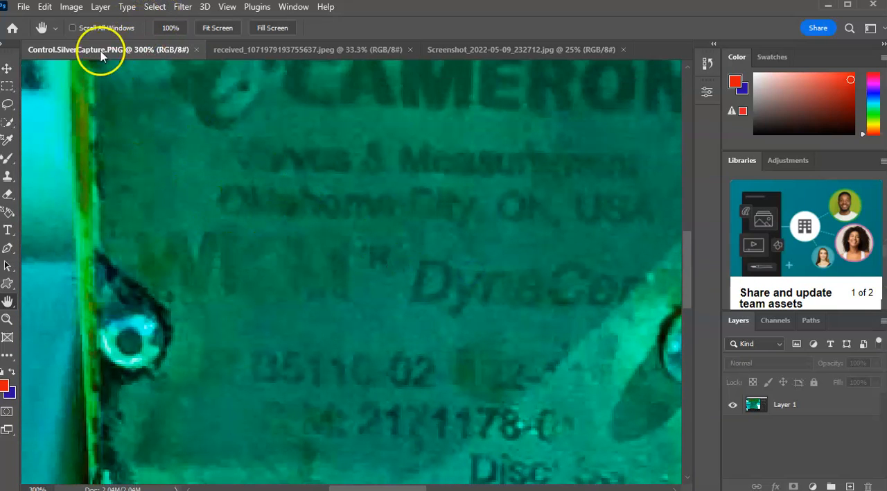
# Start an Exposure adjustment on Layer 1 with offset -0.0455 and exposure -0.55.
pyautogui.click(75, 9)
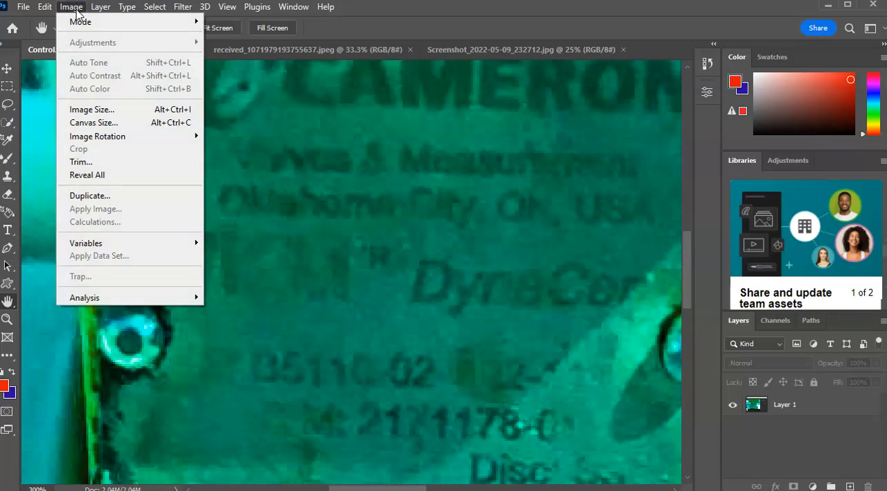
pyautogui.click(356, 23)
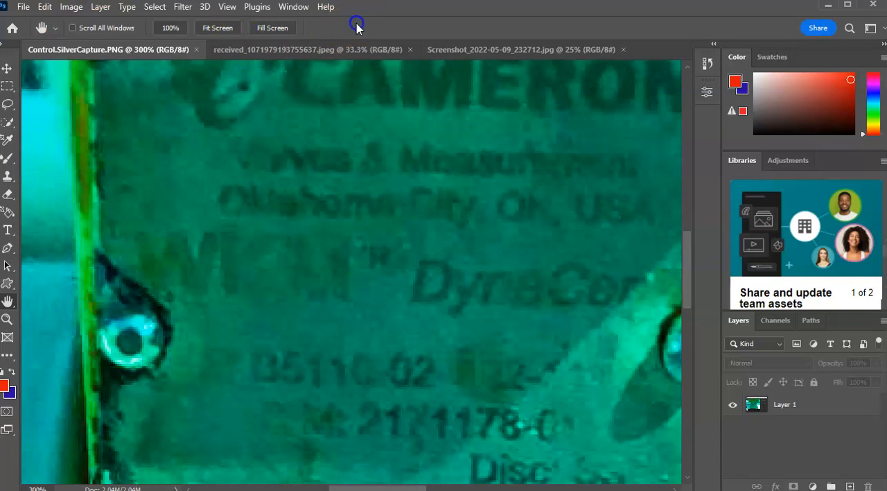
pyautogui.click(827, 405)
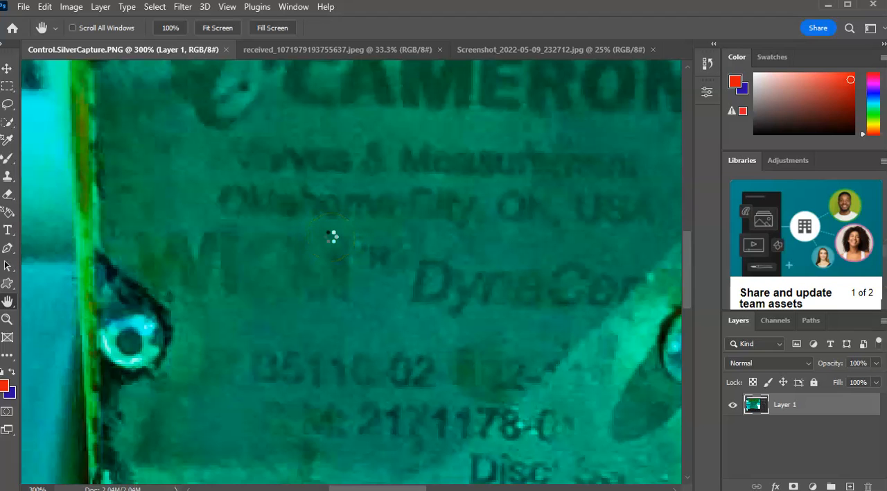
pyautogui.scroll(-2, 323, 228)
pyautogui.scroll(3, 322, 230)
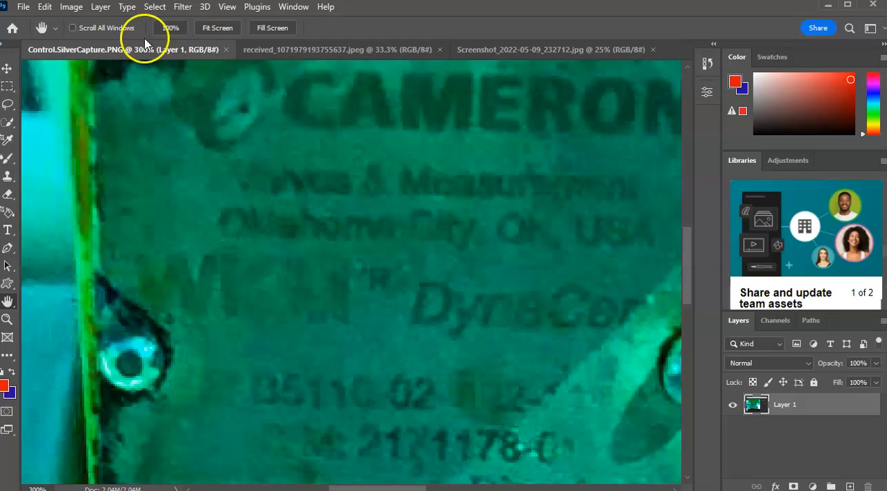
pyautogui.click(72, 7)
pyautogui.moveTo(91, 42)
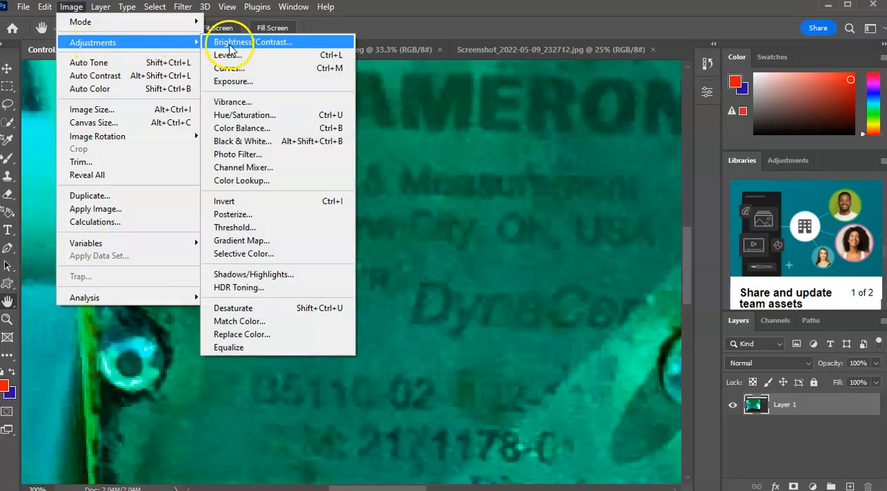
pyautogui.click(244, 82)
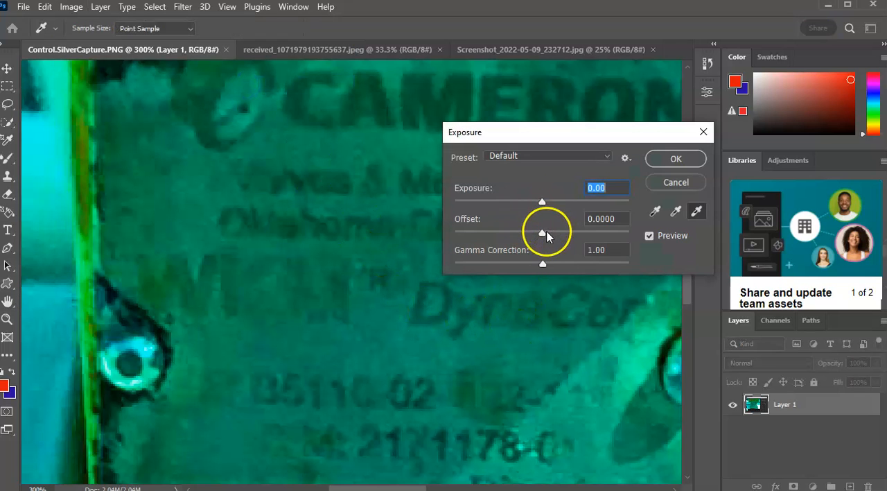
pyautogui.moveTo(545, 235)
pyautogui.mouseDown()
pyautogui.moveTo(555, 239)
pyautogui.moveTo(527, 237)
pyautogui.moveTo(535, 239)
pyautogui.mouseUp()
pyautogui.moveTo(544, 201)
pyautogui.mouseDown()
pyautogui.moveTo(565, 216)
pyautogui.moveTo(526, 207)
pyautogui.moveTo(534, 208)
pyautogui.mouseUp()
pyautogui.click(370, 282)
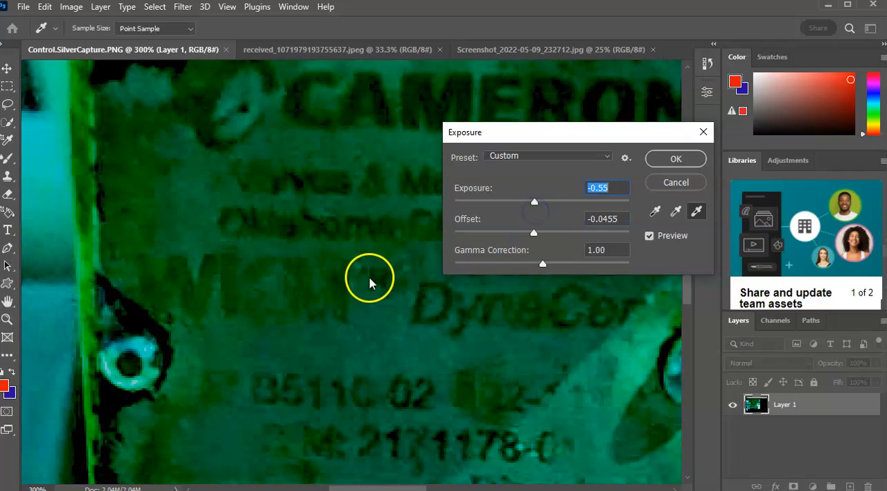
# Set the gamma correction to 1.44 and apply the Exposure adjustment.
pyautogui.click(543, 266)
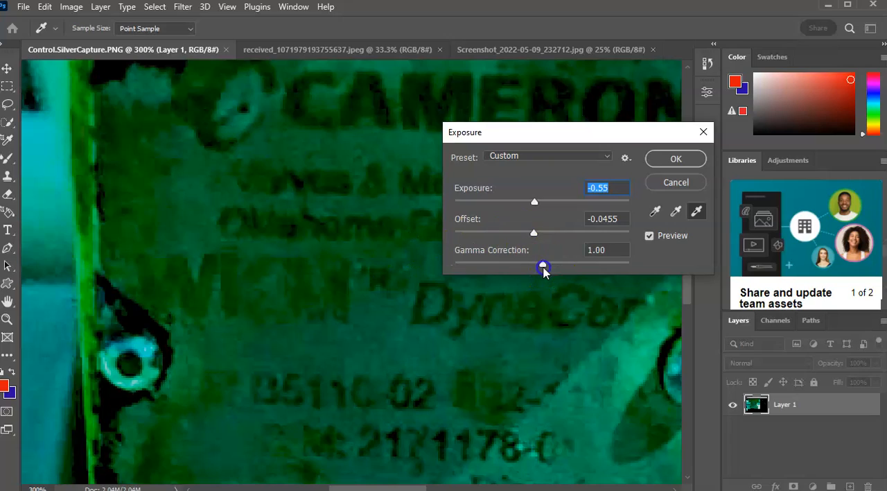
pyautogui.moveTo(553, 270); pyautogui.dragTo(522, 278)
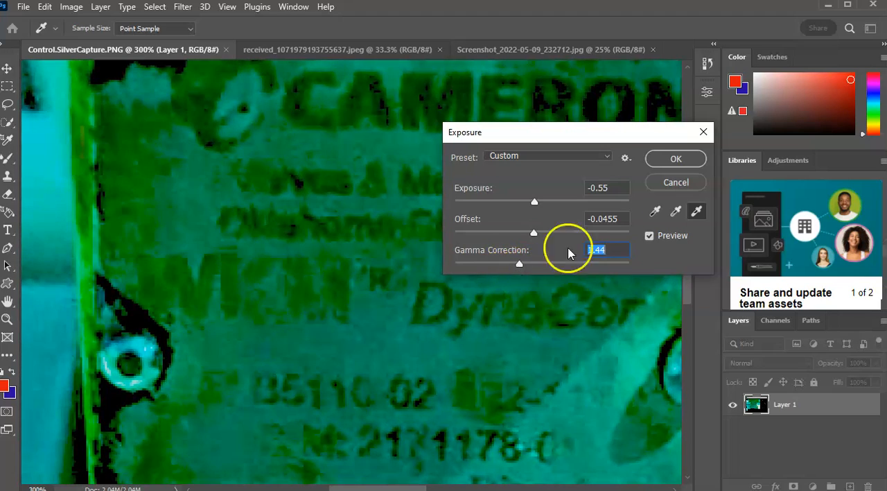
pyautogui.click(676, 159)
# Inspect the legibility of the adjusted nameplate text from the Cameron logo down to the pressure rating.
pyautogui.press('h')
pyautogui.scroll(-1, 369, 245)
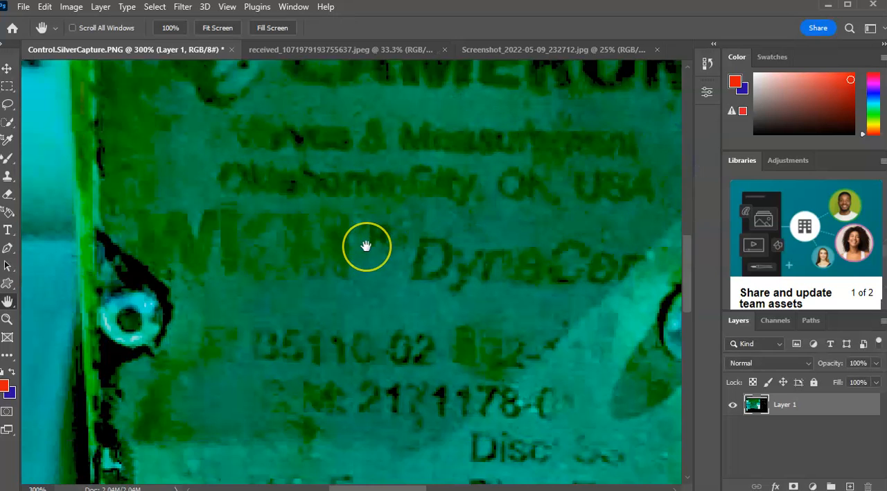
pyautogui.scroll(-1, 366, 246)
pyautogui.scroll(-1, 366, 245)
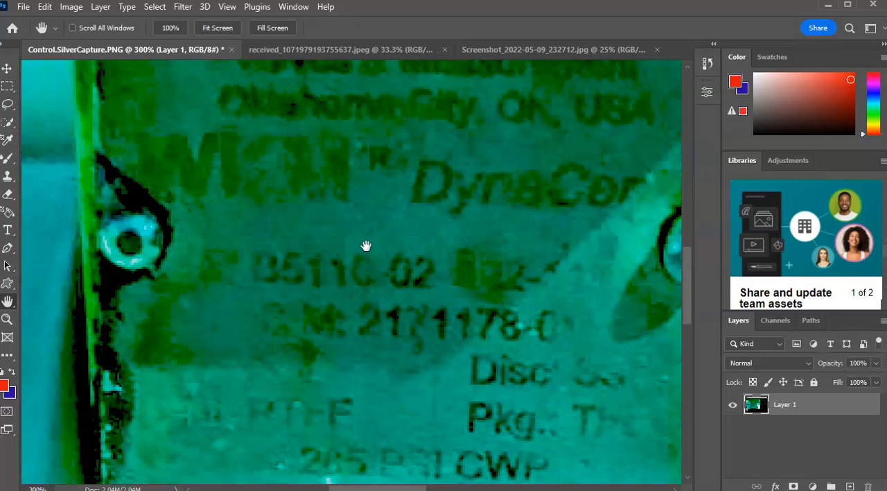
pyautogui.scroll(4, 366, 245)
pyautogui.scroll(1, 366, 246)
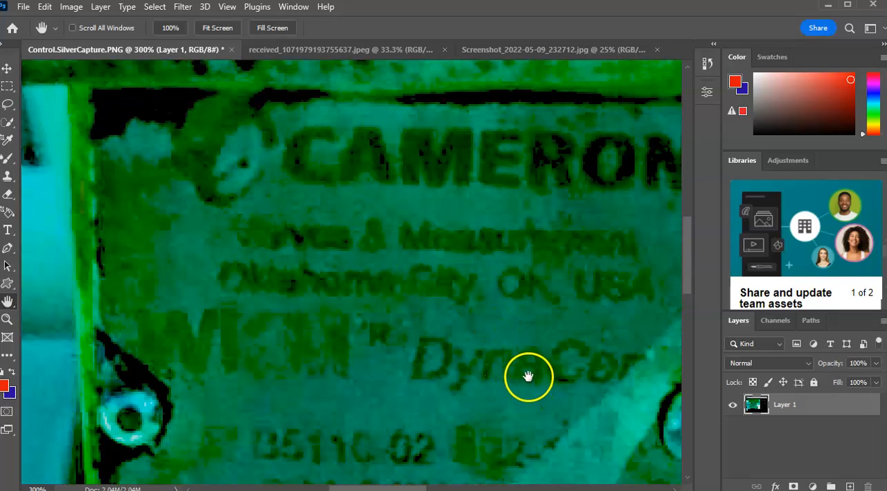
pyautogui.moveTo(499, 367); pyautogui.dragTo(352, 279)
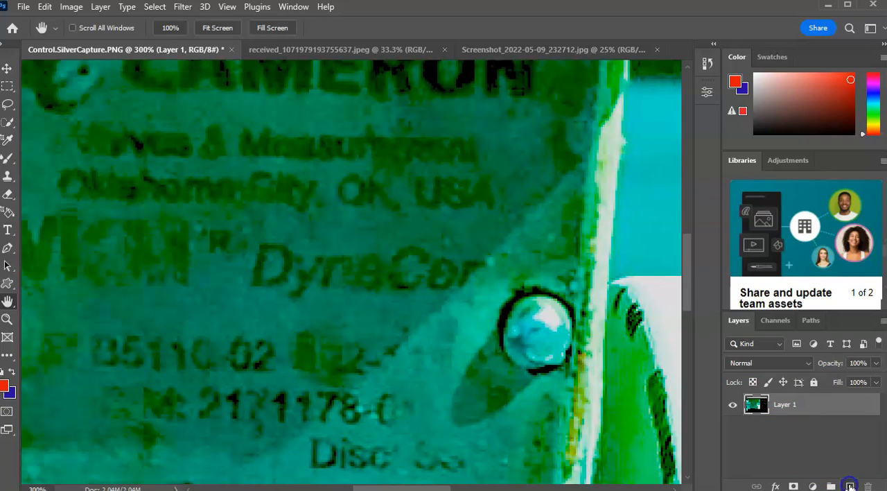
# Add a new empty layer above Layer 1 and keep it as the active layer.
pyautogui.click(850, 486)
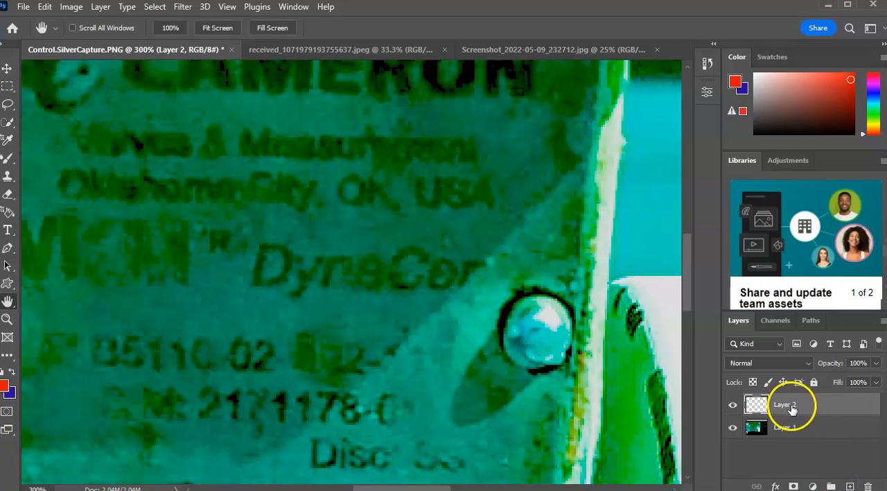
pyautogui.click(785, 428)
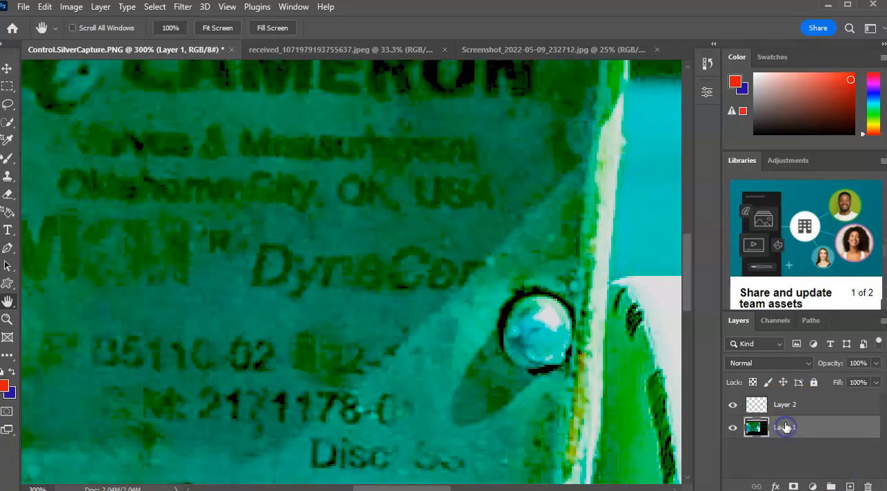
pyautogui.click(785, 409)
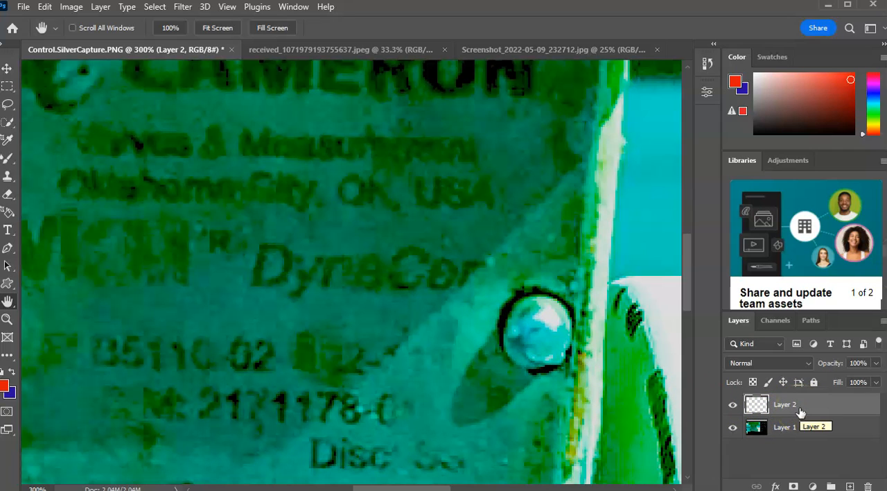
# Duplicate Layer 1 within the same document and name the copy "Layer 1 lighter value".
pyautogui.click(793, 428)
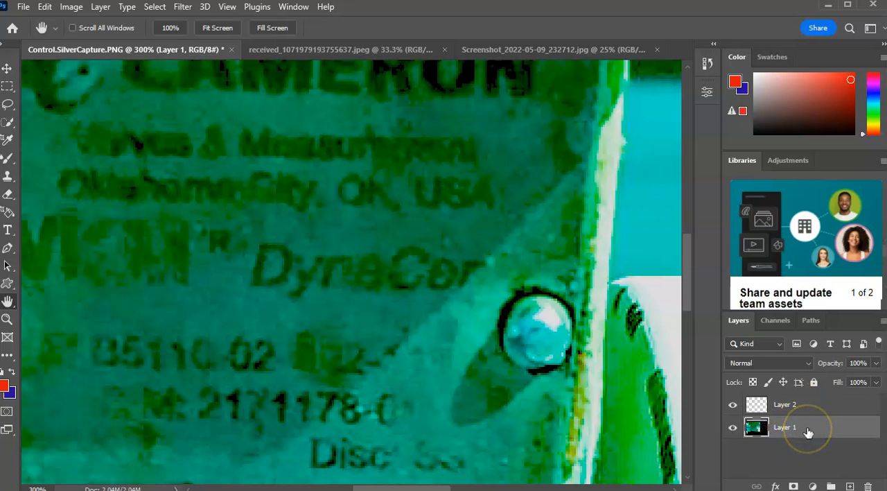
pyautogui.rightClick(808, 432)
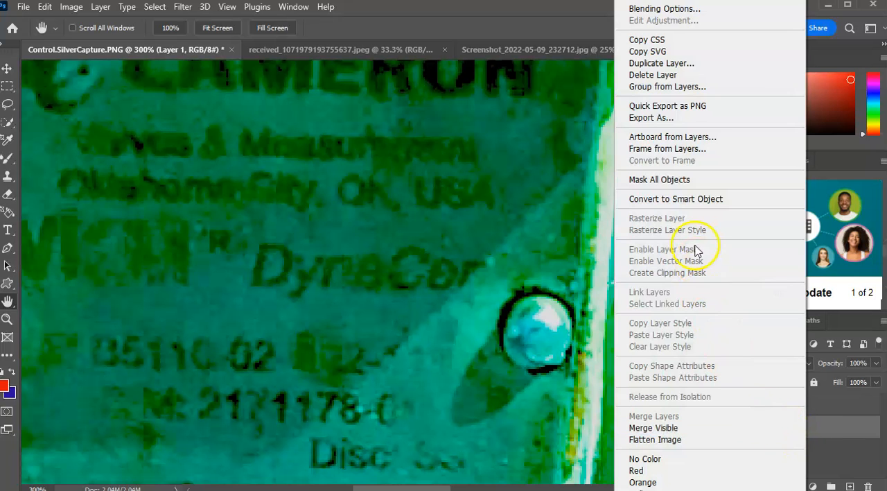
pyautogui.click(662, 64)
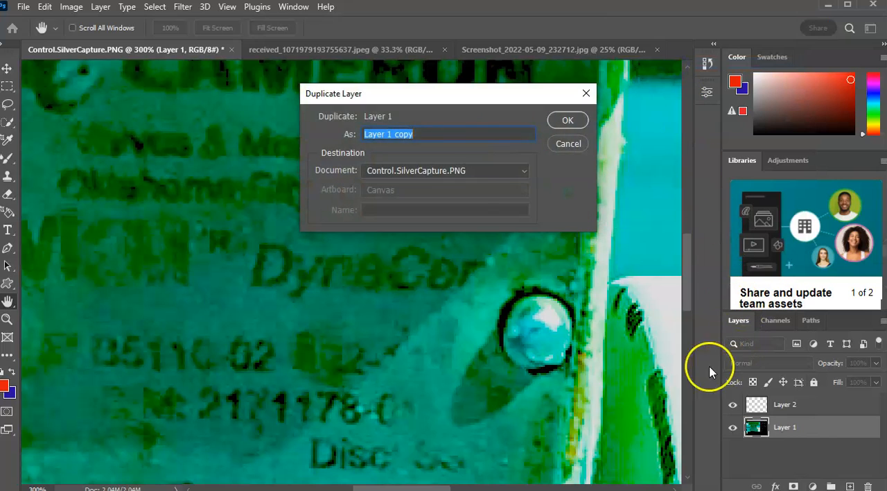
pyautogui.click(424, 134)
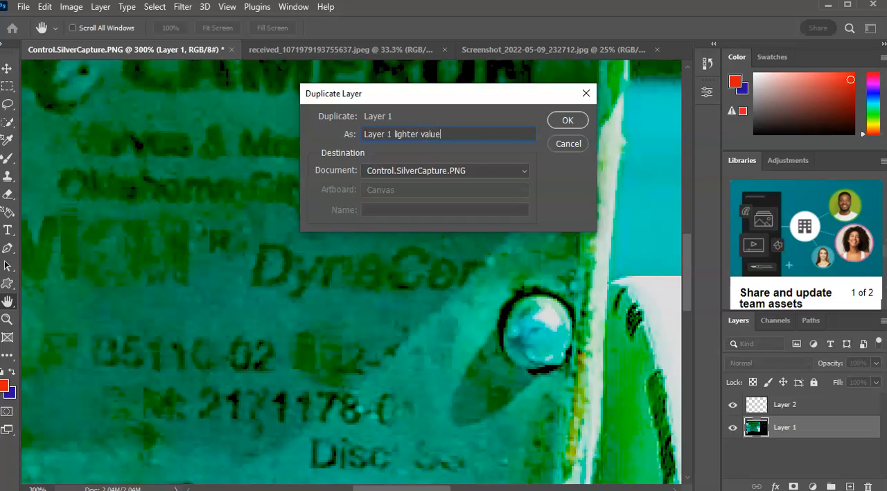
pyautogui.click(579, 121)
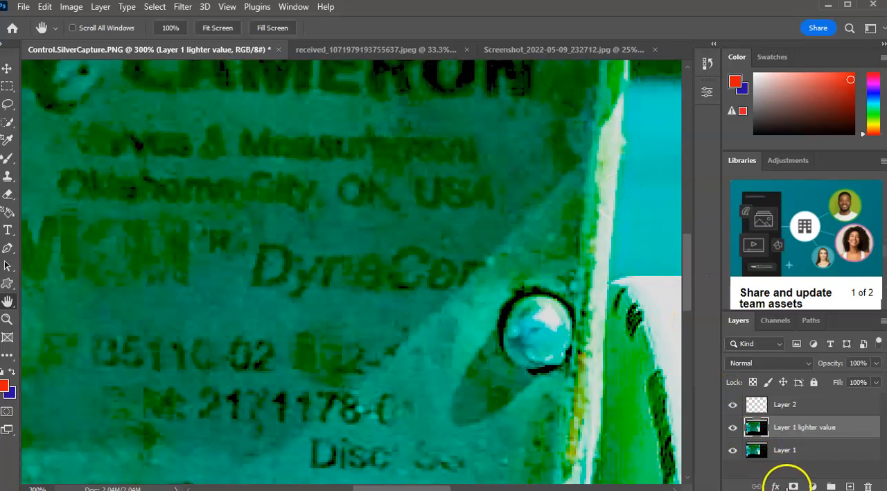
pyautogui.click(759, 449)
pyautogui.click(768, 431)
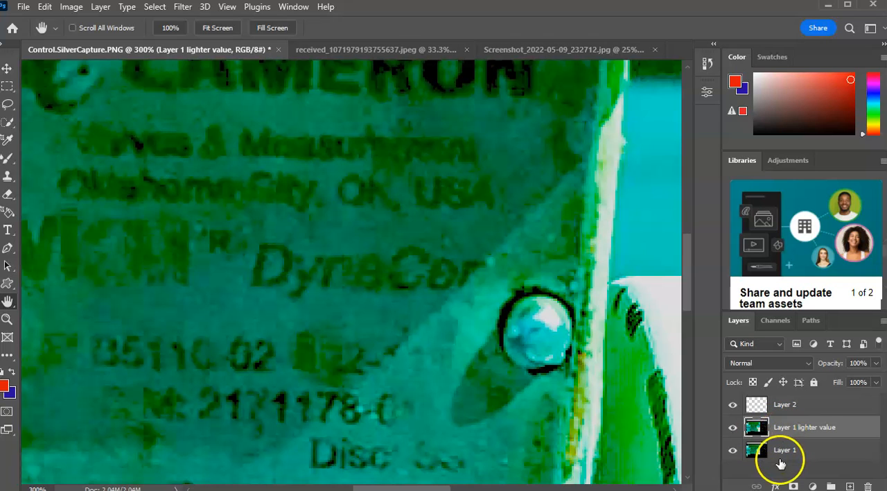
pyautogui.click(777, 454)
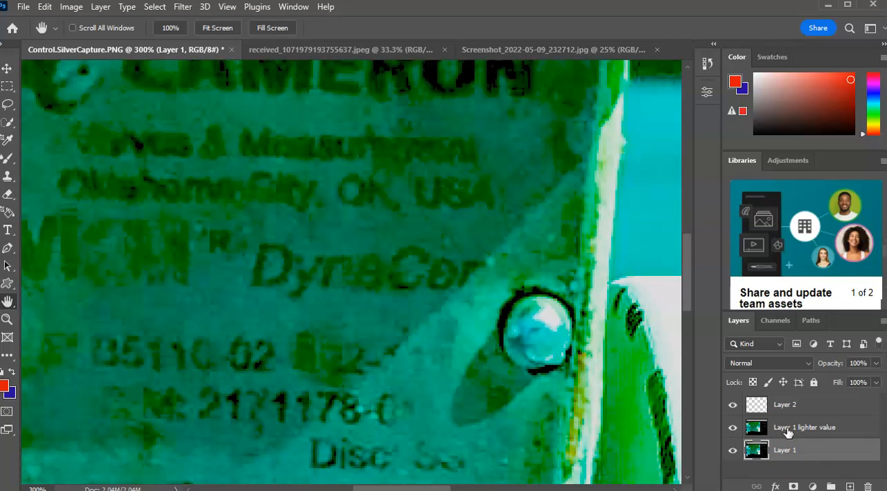
pyautogui.click(782, 431)
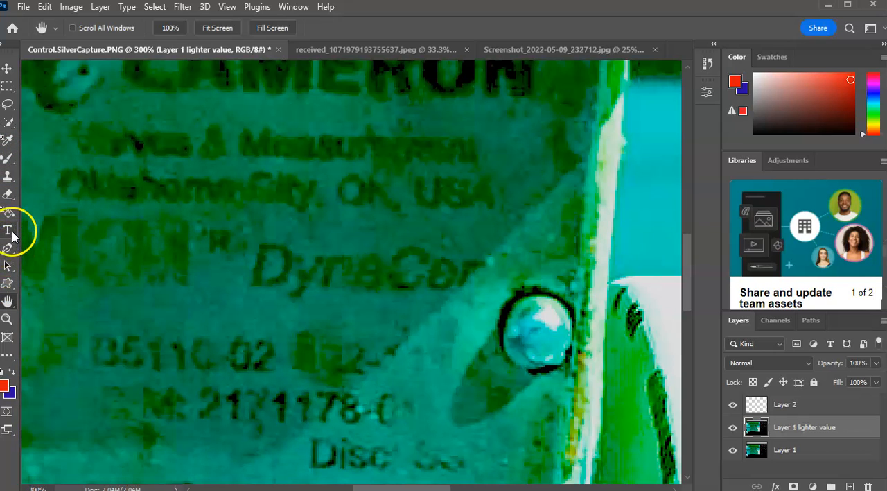
# Add a red 72 pt Arial Rounded MT Bold paragraph text reading "High tech" across the middle of the nameplate.
pyautogui.moveTo(12, 236); pyautogui.dragTo(59, 229)
pyautogui.moveTo(72, 182); pyautogui.dragTo(632, 415)
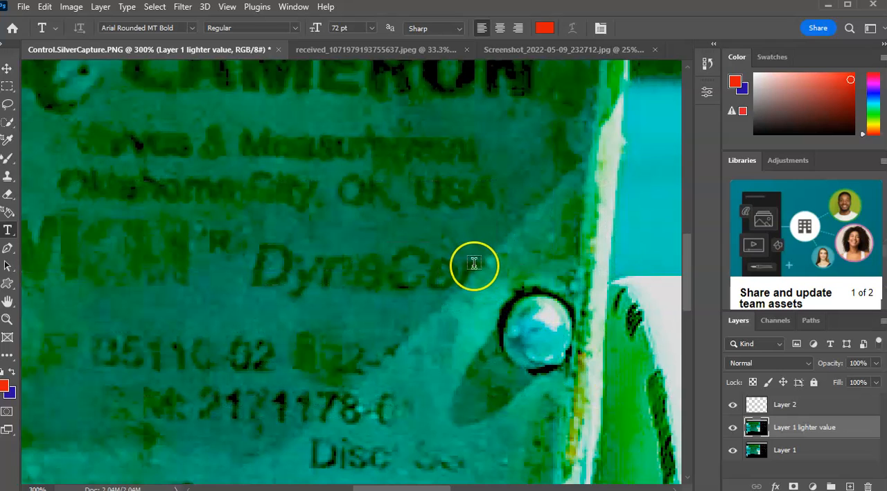
pyautogui.click(503, 296)
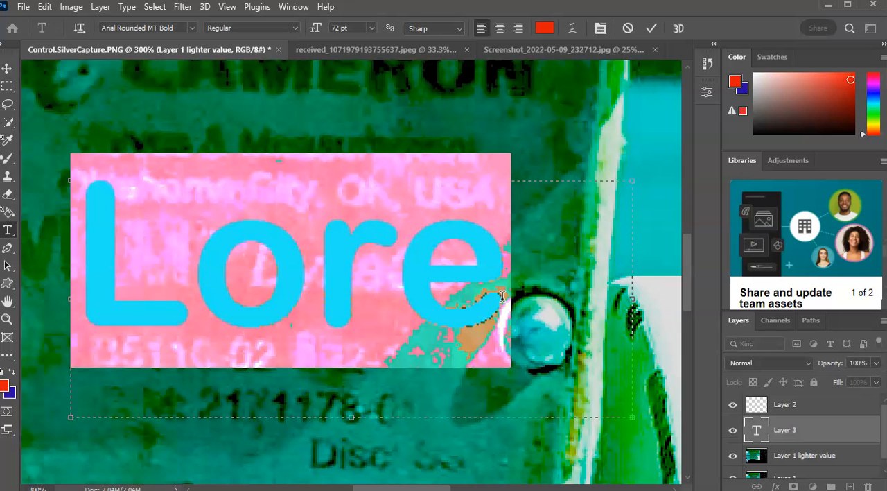
pyautogui.press('BackSpace')
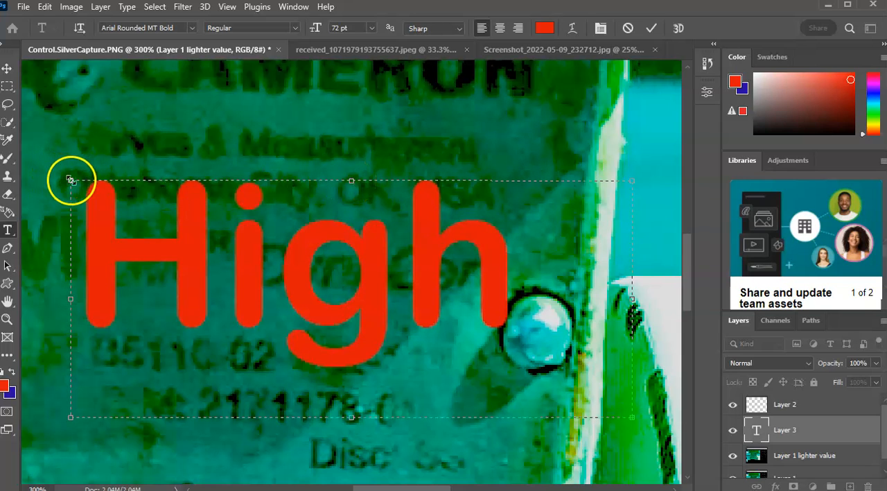
# Enlarge the "High tech" text box toward the upper left, adjust its lower right corner and commit the text.
pyautogui.moveTo(72, 179); pyautogui.dragTo(11, 133)
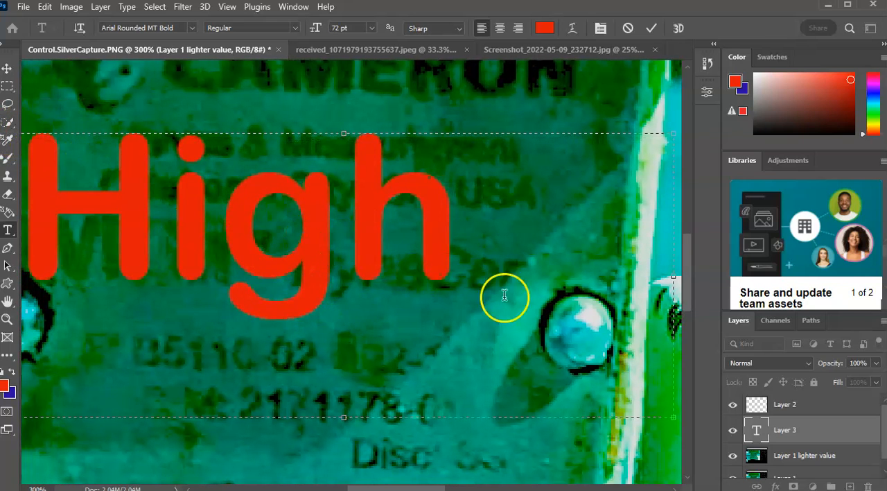
pyautogui.moveTo(670, 410); pyautogui.dragTo(587, 412)
pyautogui.click(271, 233)
pyautogui.click(6, 68)
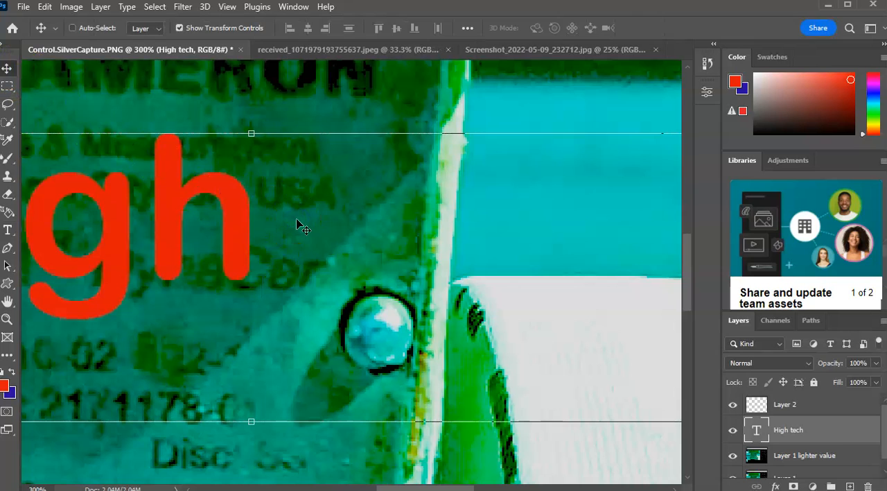
# Scale the "High tech" text to about 122.57% and move it over the pipe above the nameplate.
pyautogui.hotkey('ctrl', '-')
pyautogui.hotkey('ctrl', '-')
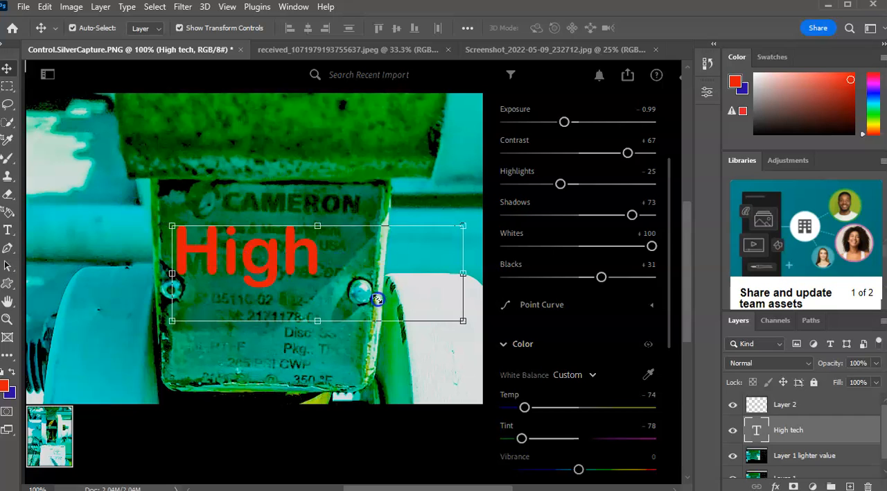
pyautogui.click(449, 320)
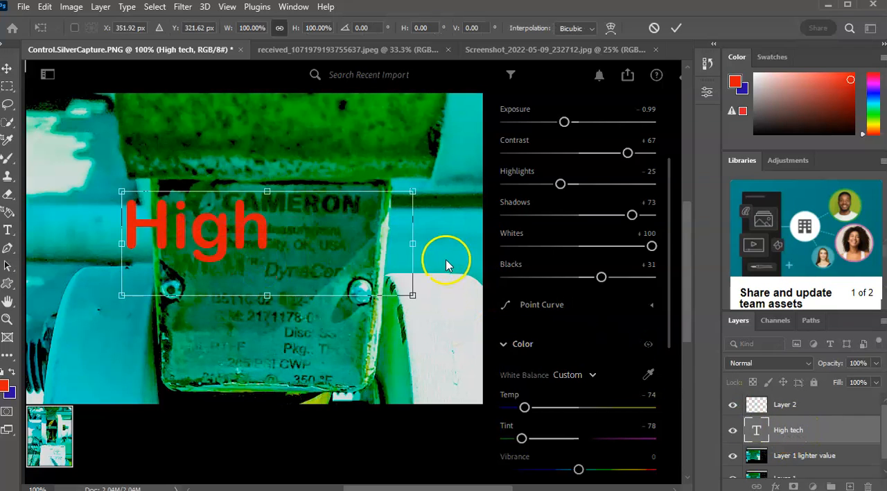
pyautogui.moveTo(413, 243)
pyautogui.mouseDown()
pyautogui.moveTo(457, 248)
pyautogui.moveTo(412, 246)
pyautogui.mouseUp()
pyautogui.moveTo(415, 294)
pyautogui.mouseDown()
pyautogui.moveTo(434, 297)
pyautogui.moveTo(424, 299)
pyautogui.mouseUp()
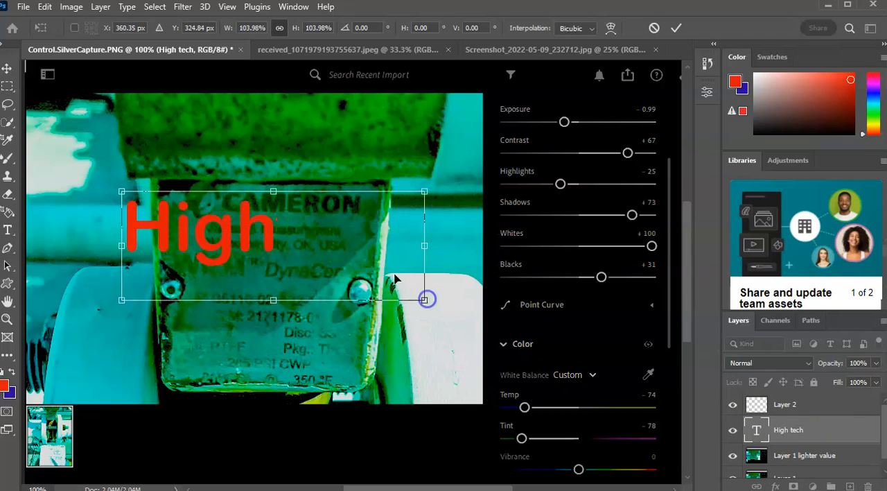
pyautogui.click(10, 70)
pyautogui.moveTo(120, 200); pyautogui.dragTo(52, 166)
pyautogui.moveTo(199, 220); pyautogui.dragTo(355, 169)
pyautogui.moveTo(369, 132); pyautogui.dragTo(164, 152)
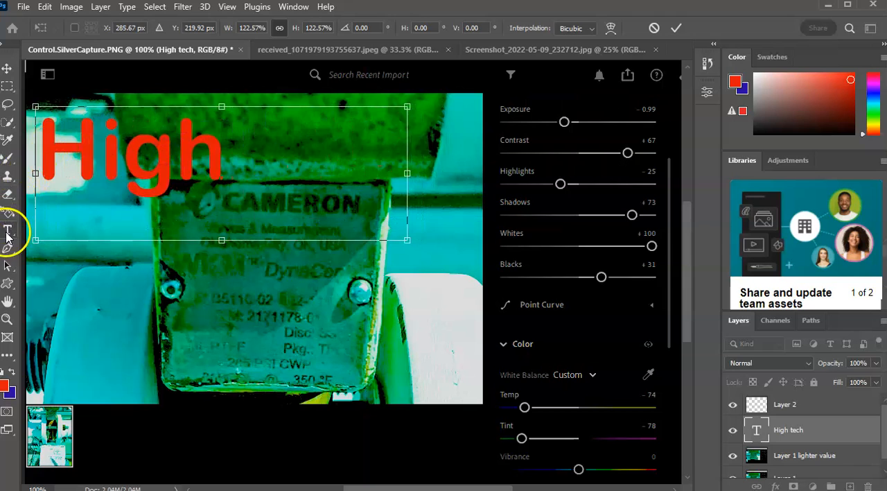
# Widen the text box to the photo's right edge so both words of "High tech" fit on one line.
pyautogui.click(7, 231)
pyautogui.click(217, 147)
pyautogui.doubleClick(217, 147)
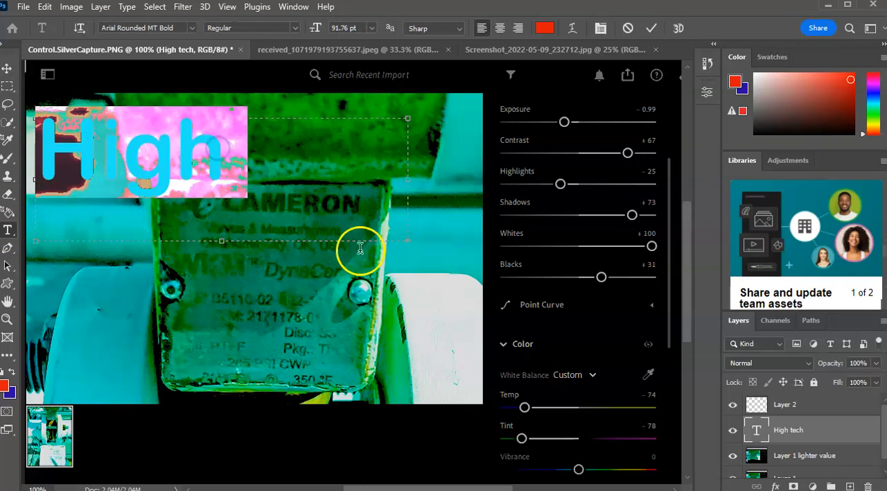
pyautogui.moveTo(408, 240); pyautogui.dragTo(481, 245)
pyautogui.click(417, 170)
pyautogui.click(291, 137)
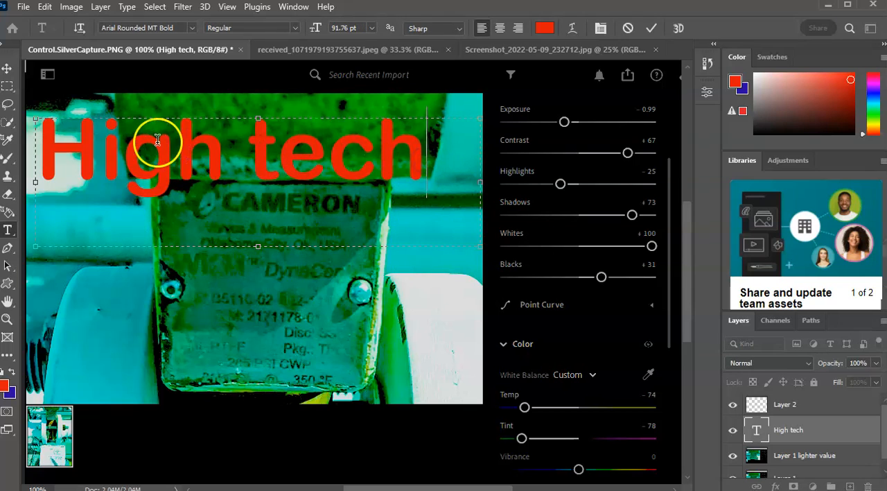
# Replace the space in "High tech" with a hyphen so the text reads "High-tech".
pyautogui.click(247, 139)
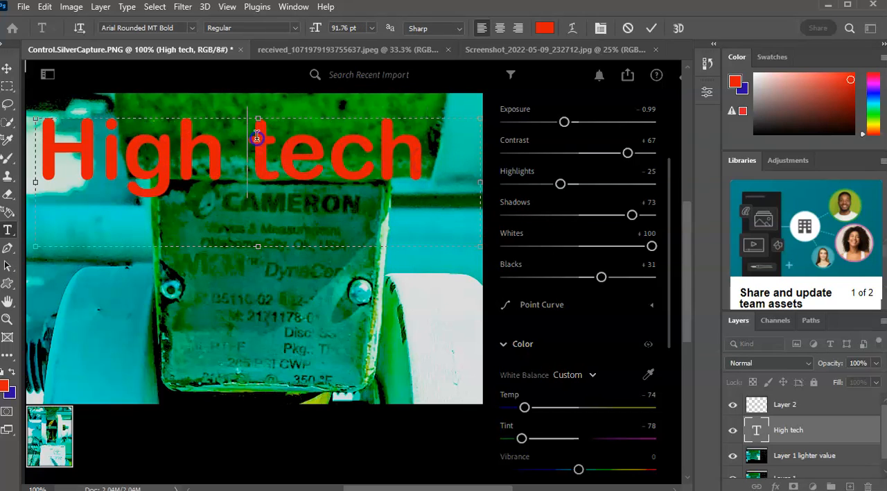
pyautogui.press('Delete')
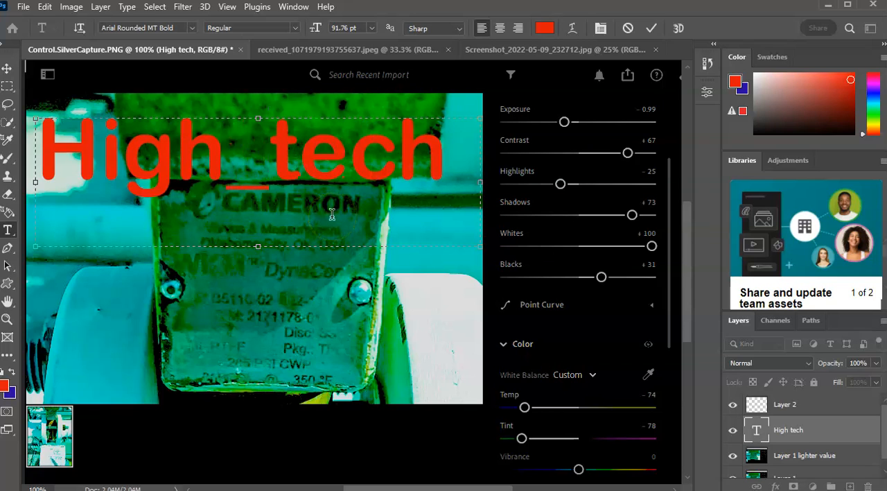
pyautogui.press('Delete')
pyautogui.write('-')
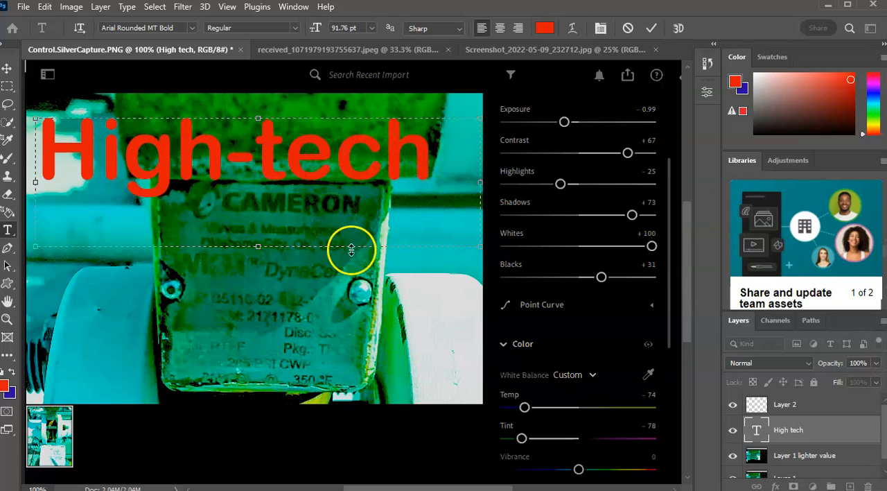
# Commit the "High-tech" text and move it slightly up to the photo's upper edge.
pyautogui.click(442, 126)
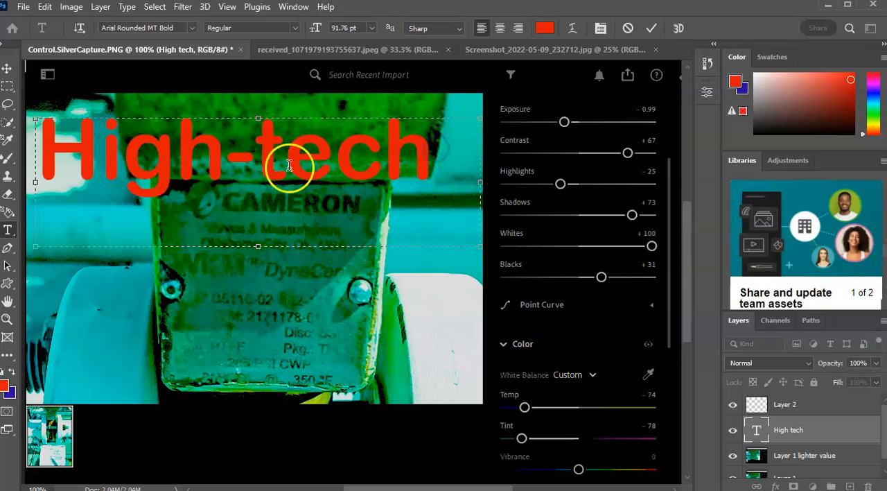
pyautogui.click(8, 71)
pyautogui.moveTo(277, 154)
pyautogui.mouseDown()
pyautogui.moveTo(267, 143)
pyautogui.moveTo(275, 138)
pyautogui.mouseUp()
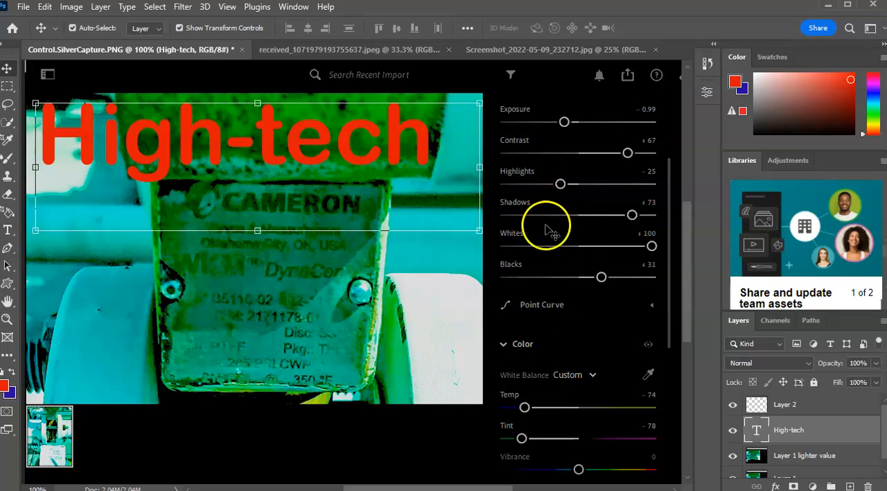
# Review the layer stack by switching among High-tech, Layer 1 lighter value and Layer 1, finishing on Layer 1 lighter value.
pyautogui.scroll(-1, 797, 433)
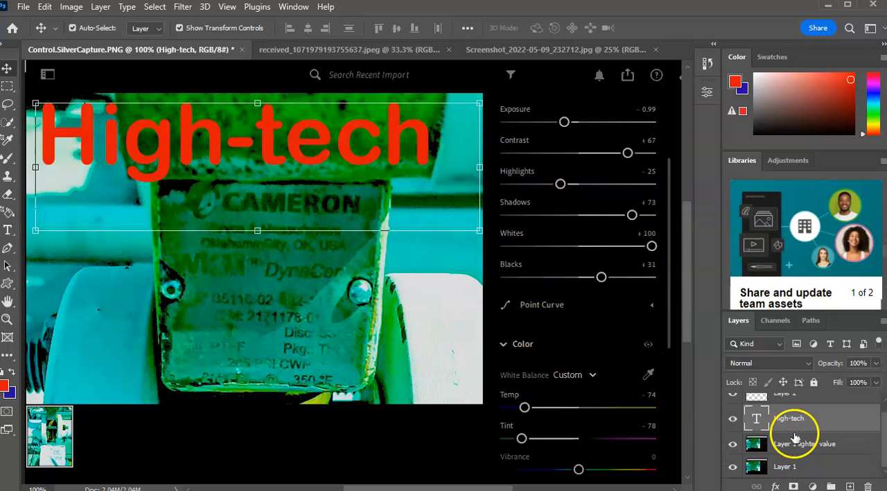
pyautogui.scroll(1, 799, 433)
pyautogui.scroll(-1, 821, 463)
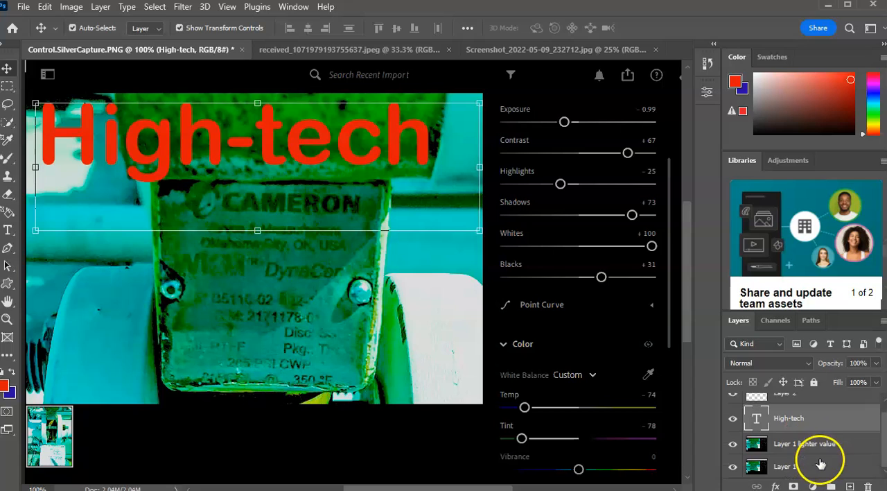
pyautogui.click(817, 448)
pyautogui.click(817, 419)
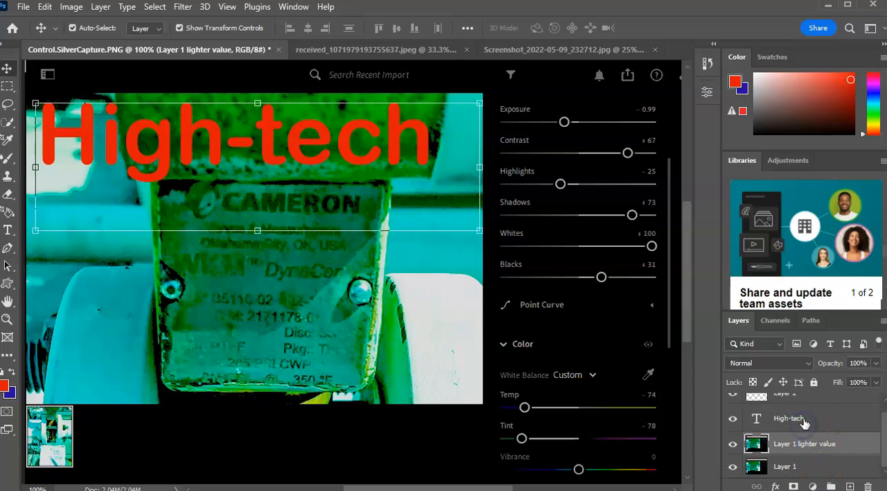
pyautogui.click(804, 421)
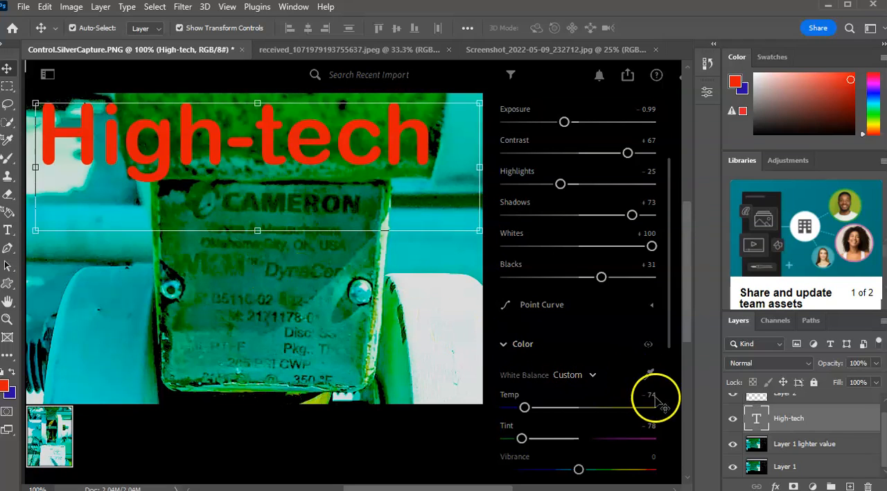
pyautogui.click(805, 446)
pyautogui.click(802, 467)
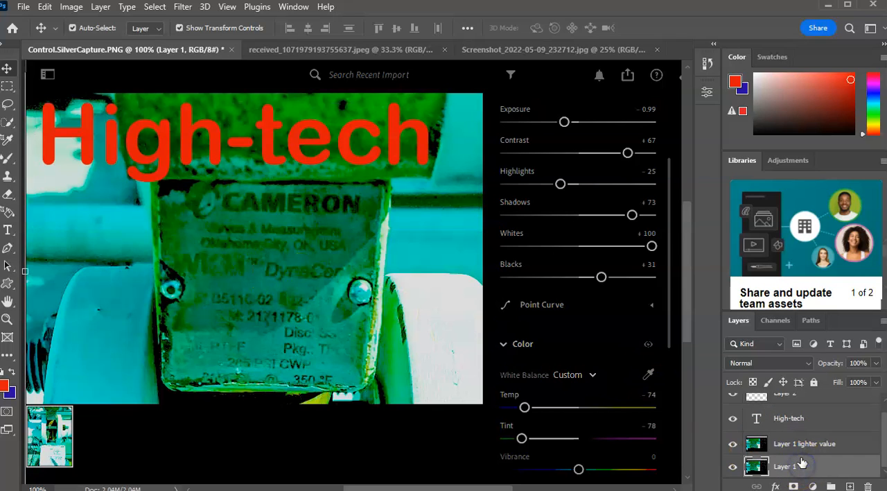
pyautogui.click(802, 445)
pyautogui.click(806, 469)
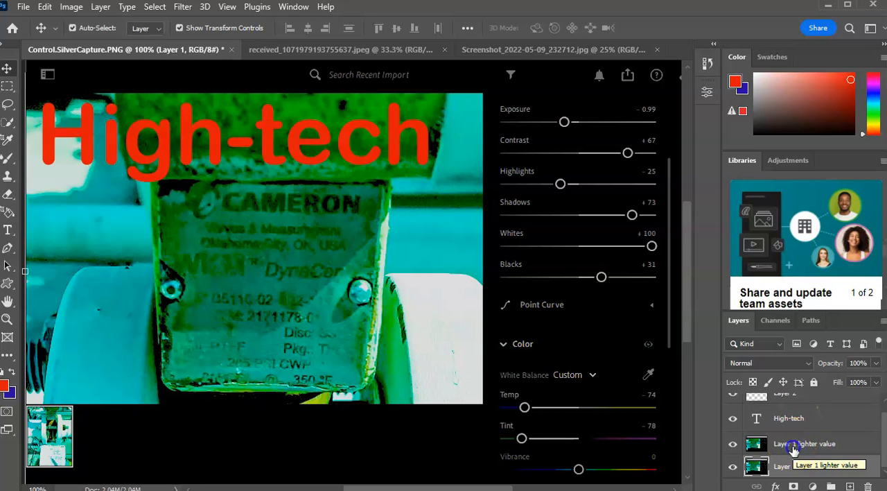
pyautogui.click(794, 449)
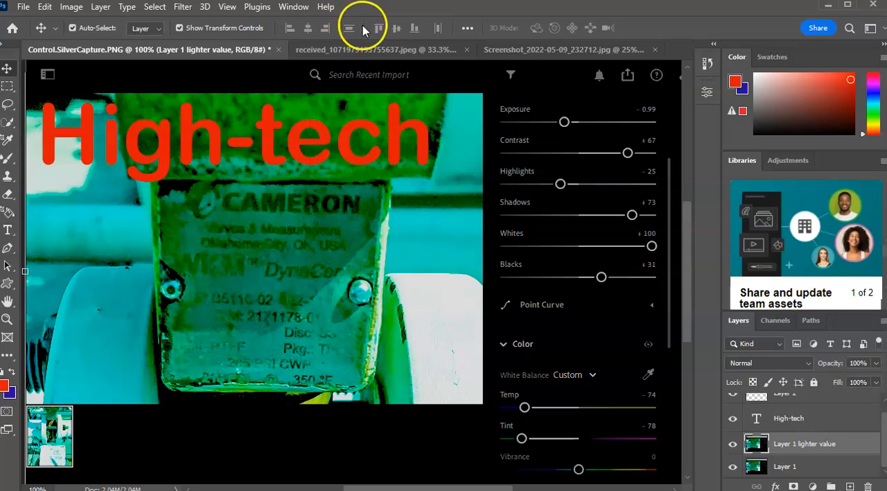
# Switch to Screenshot_2022-05-09_232712.jpg and examine the blue calibration sticker and the large black lettering at 50% zoom.
pyautogui.click(515, 52)
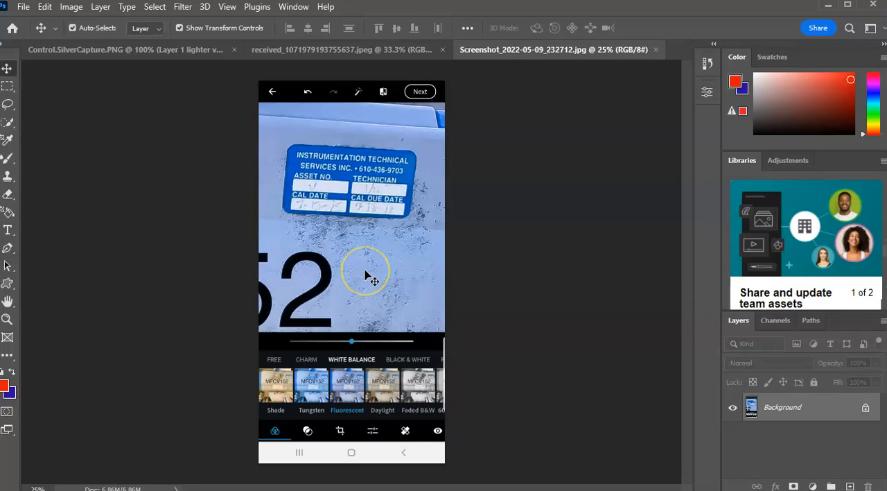
pyautogui.scroll(2, 350, 409)
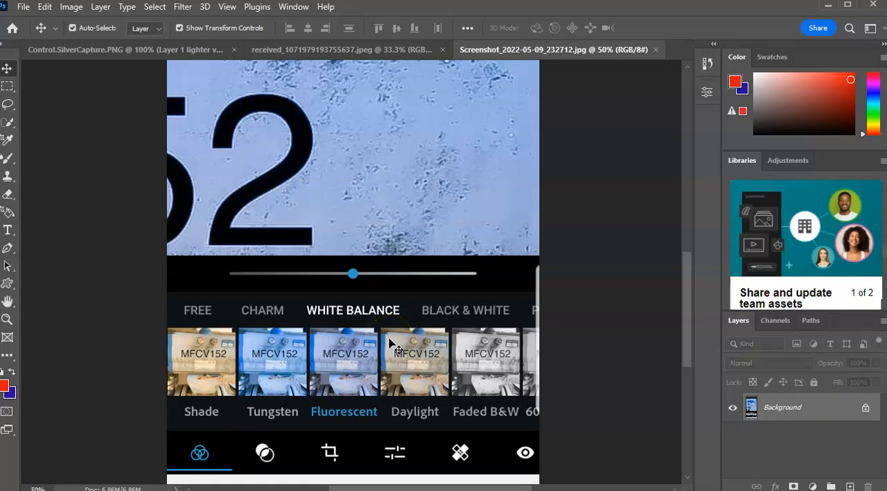
pyautogui.scroll(2, 356, 291)
pyautogui.scroll(-2, 356, 291)
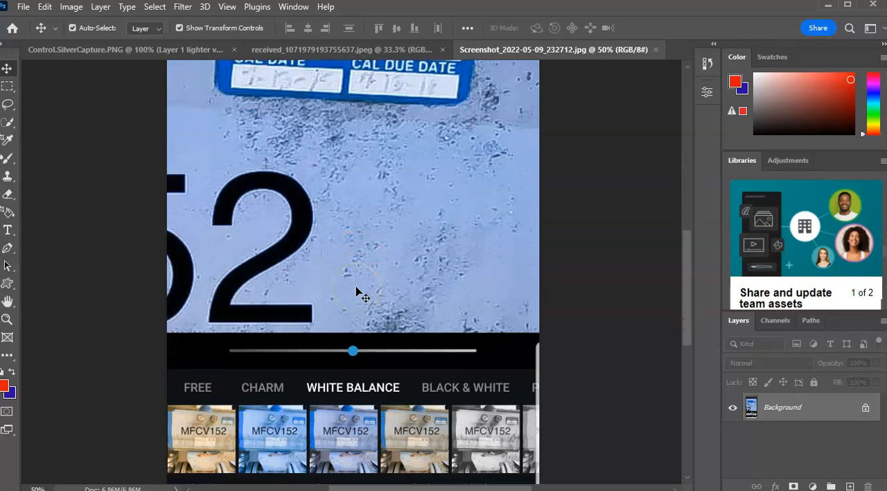
pyautogui.scroll(3, 357, 291)
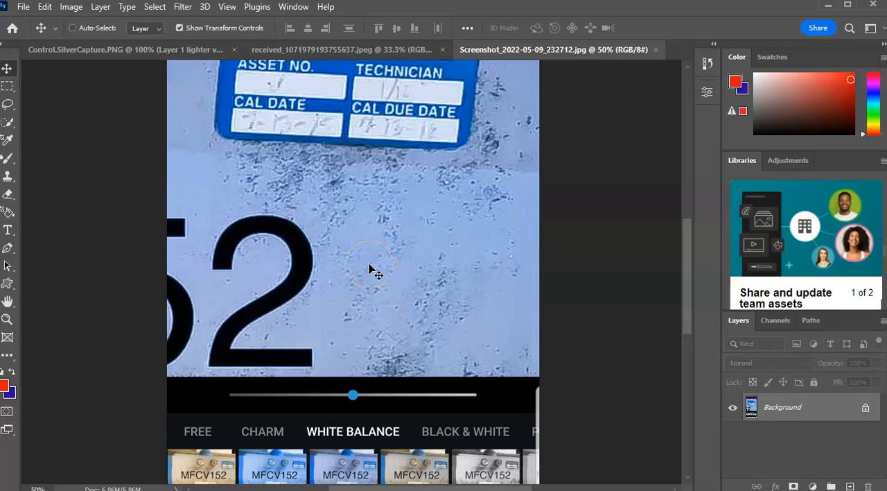
# Switch to received_1071979193755637.jpeg and examine the blue calibration sticker on the actuator at 200% zoom.
pyautogui.hotkey('ctrl', '-')
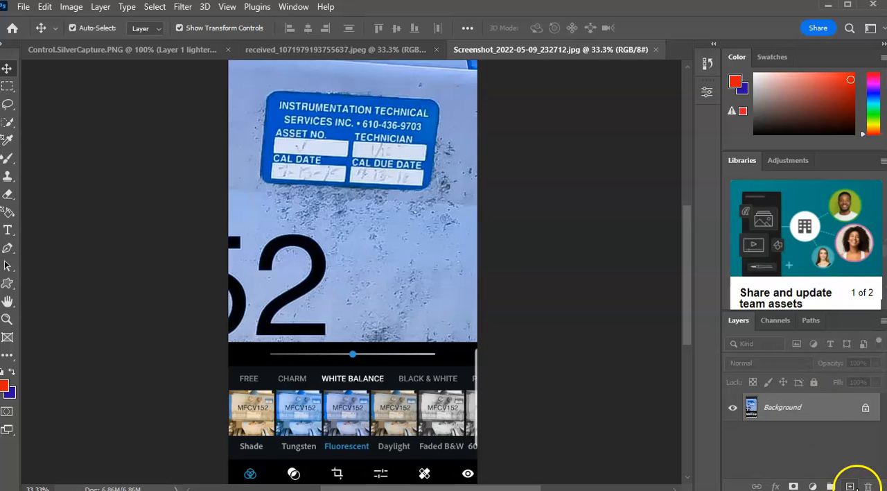
pyautogui.click(258, 52)
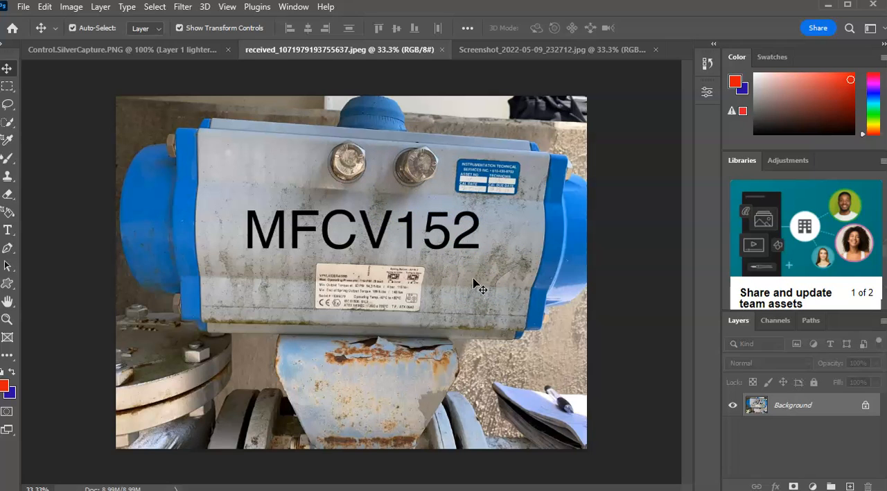
pyautogui.hotkey('ctrl', '+')
pyautogui.hotkey('ctrl', '+')
pyautogui.hotkey('ctrl', '+')
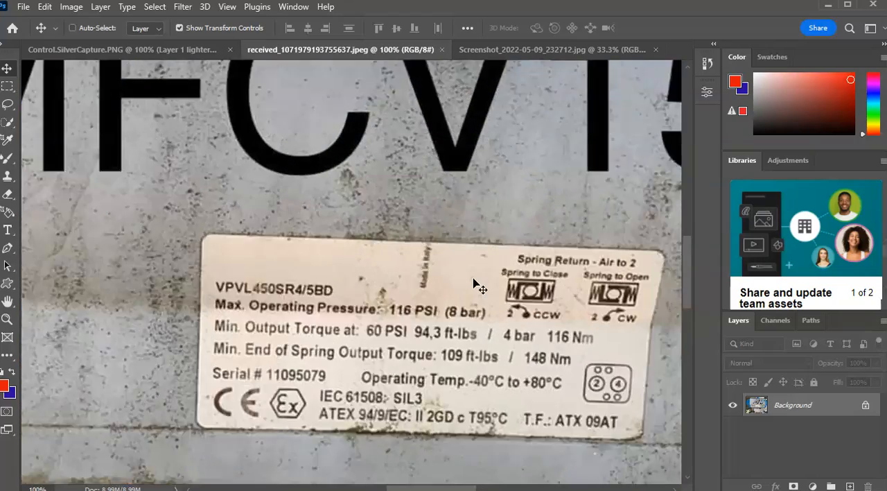
pyautogui.hotkey('ctrl', '+')
pyautogui.press('space')
pyautogui.moveTo(602, 162); pyautogui.dragTo(291, 434)
pyautogui.moveTo(565, 243); pyautogui.dragTo(114, 418)
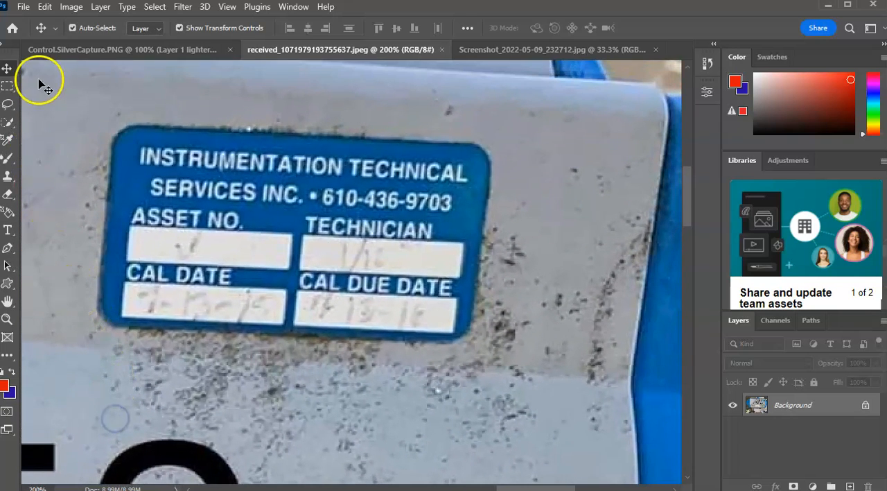
# Apply a Brightness/Contrast adjustment to the Background layer with brightness -107 and contrast 74.
pyautogui.click(74, 13)
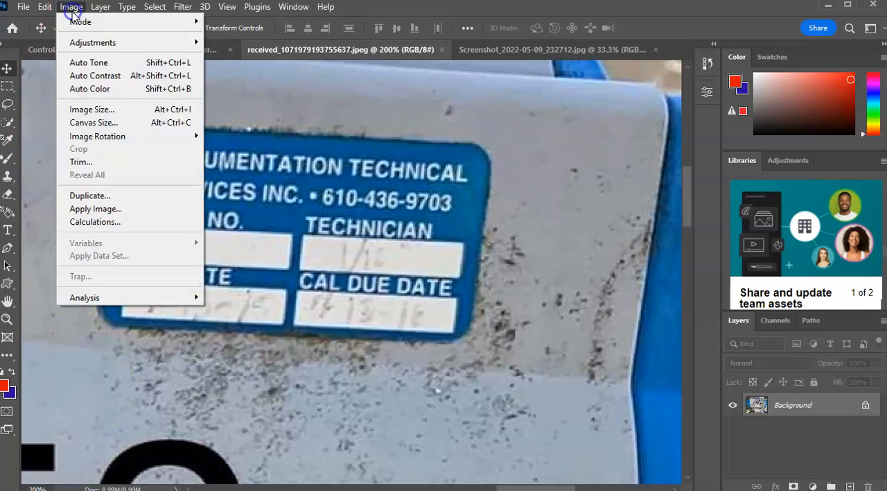
pyautogui.moveTo(104, 43)
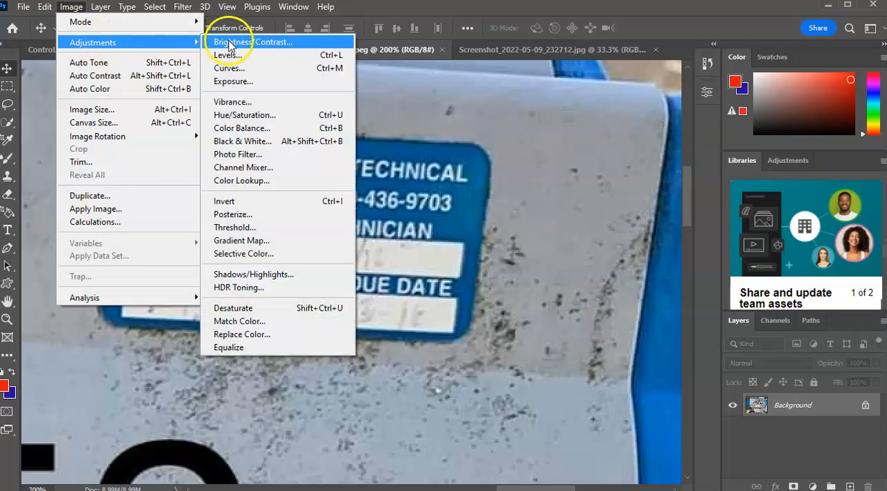
pyautogui.click(229, 42)
pyautogui.moveTo(581, 182); pyautogui.dragTo(534, 183)
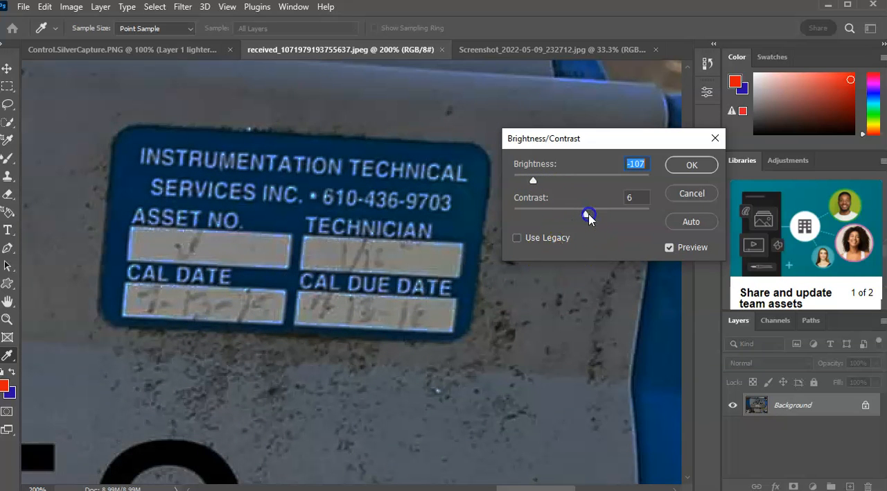
pyautogui.click(635, 220)
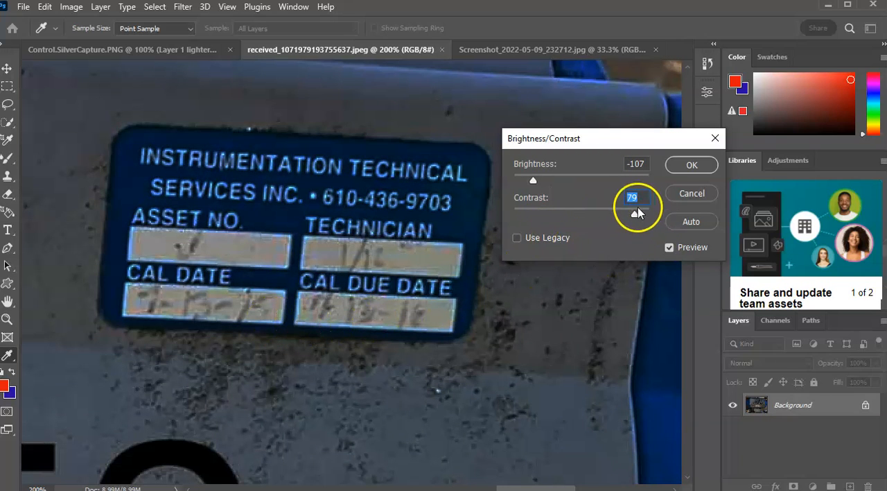
pyautogui.moveTo(635, 219); pyautogui.dragTo(614, 223)
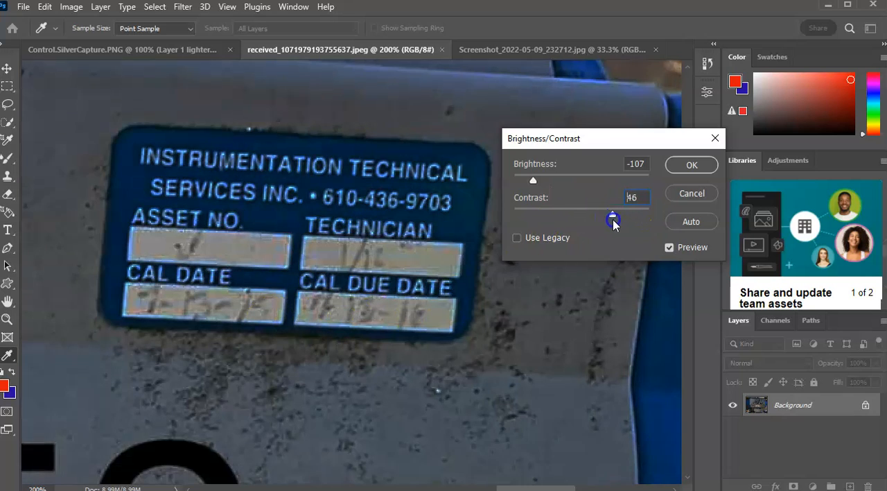
pyautogui.click(702, 159)
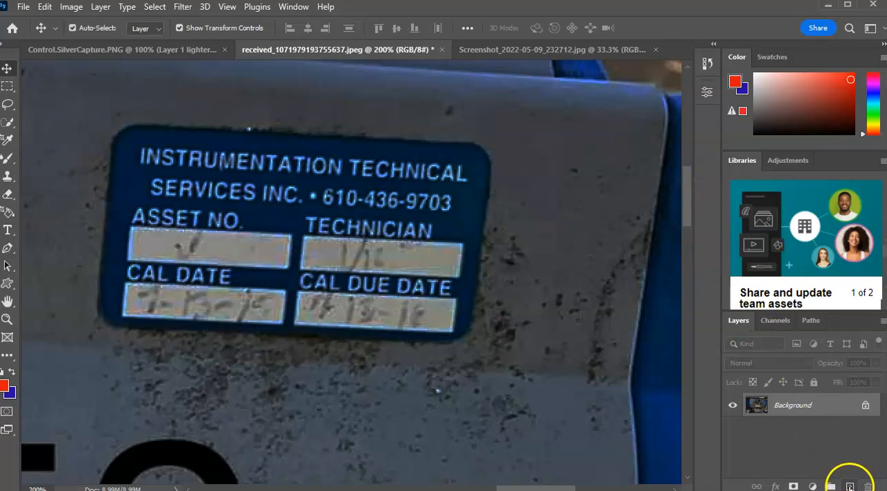
# Duplicate the Background layer under the name "Background Brightness copy".
pyautogui.rightClick(809, 407)
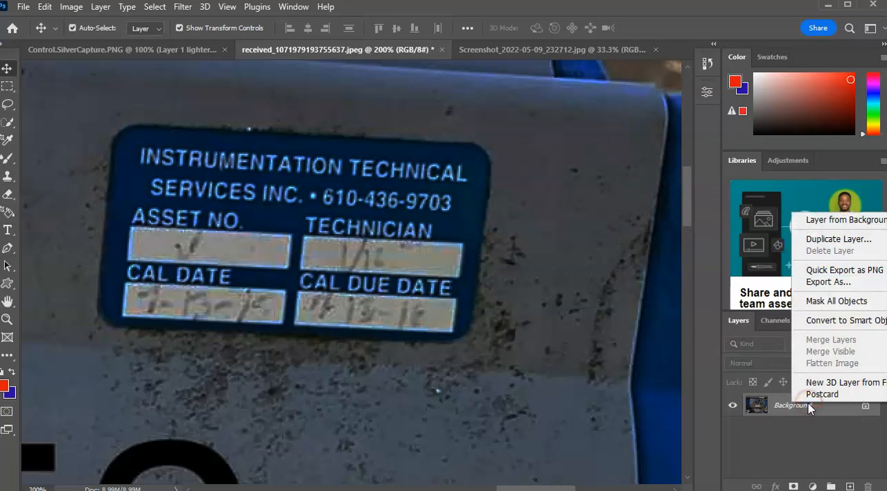
pyautogui.click(839, 239)
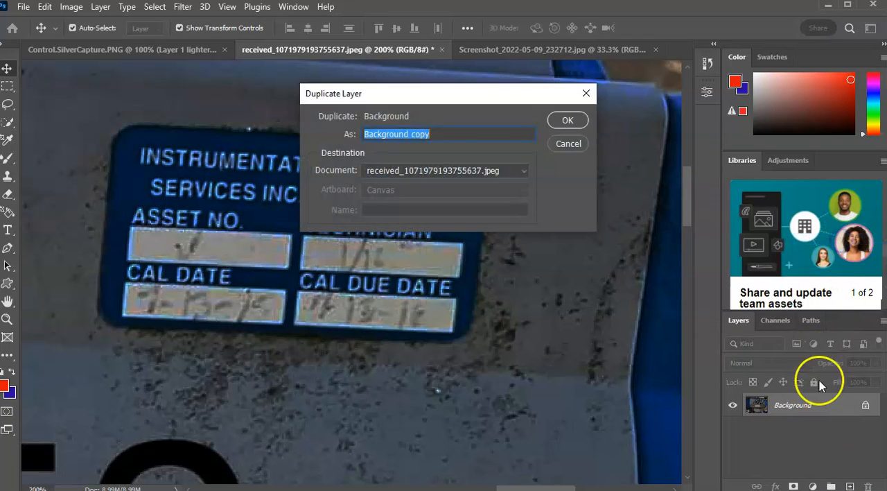
pyautogui.click(440, 132)
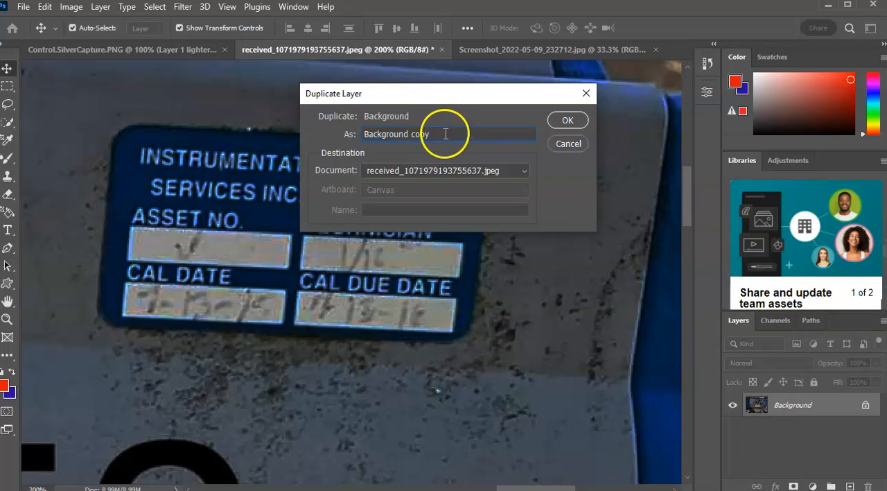
pyautogui.click(415, 133)
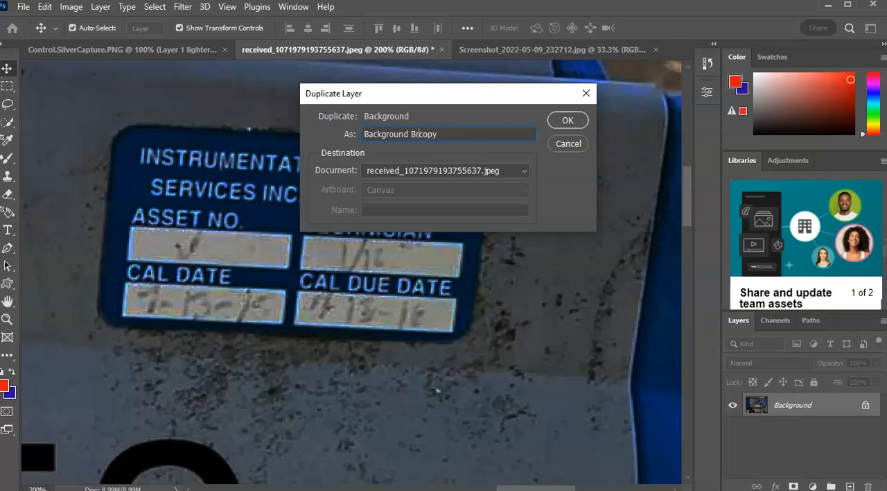
pyautogui.write('ightness')
pyautogui.click(566, 122)
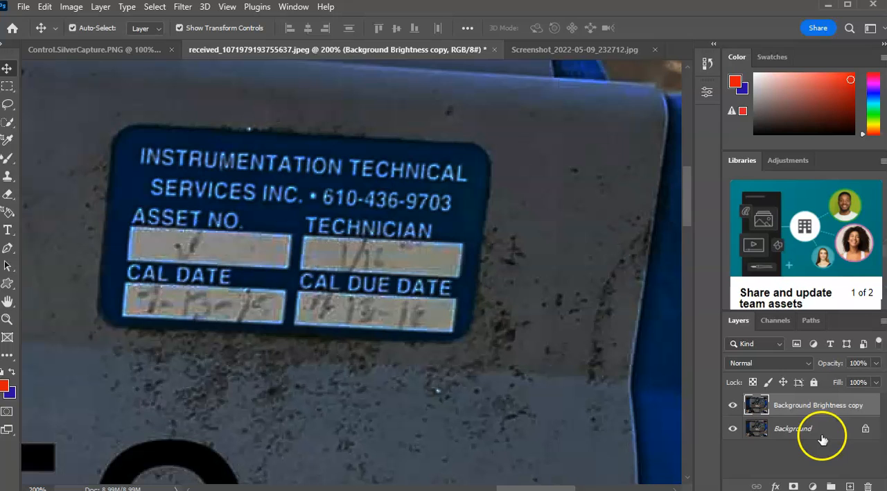
# Raise the exposure of the Background Brightness copy layer slightly, leaving offset at 0.0000 and gamma correction at 1.00.
pyautogui.click(808, 429)
pyautogui.click(797, 411)
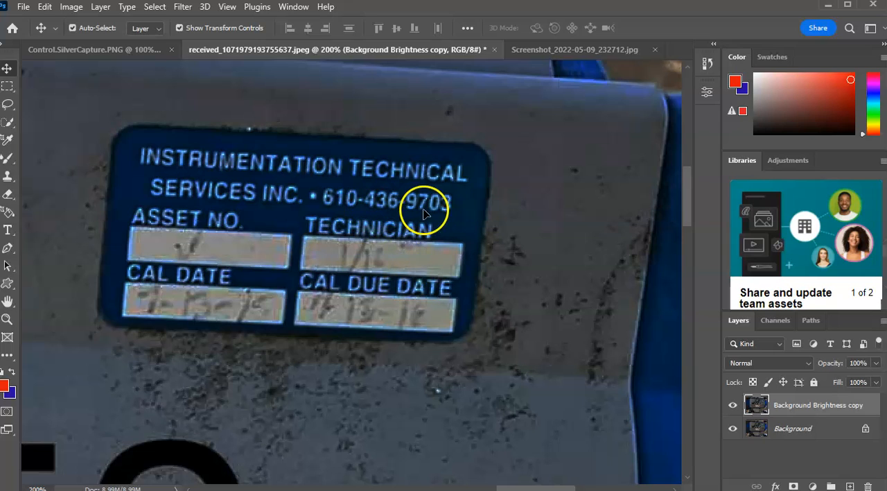
pyautogui.scroll(-3, 537, 305)
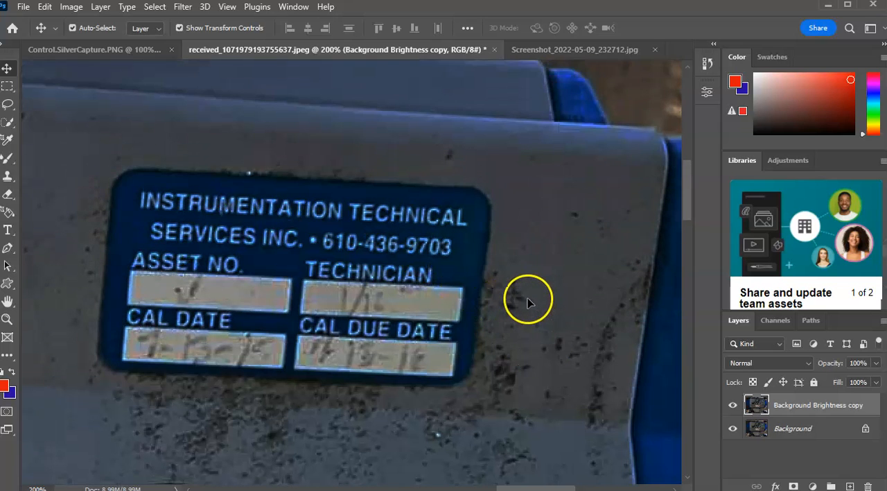
pyautogui.scroll(3, 516, 295)
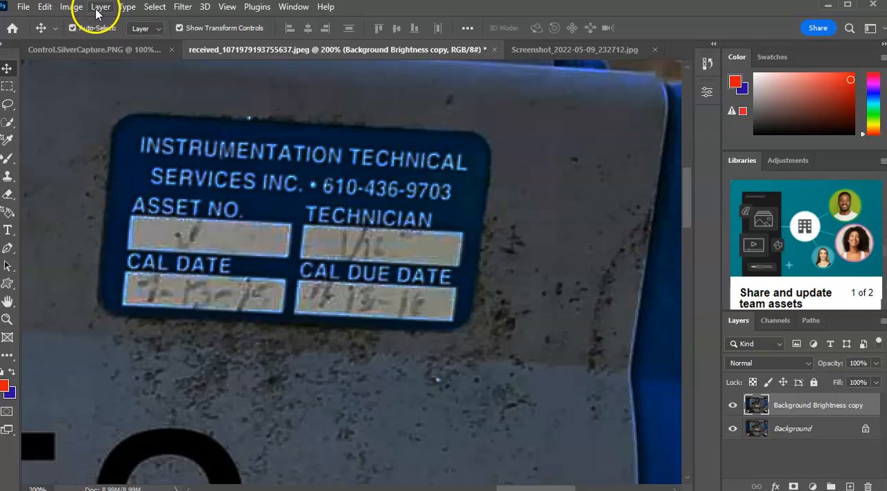
pyautogui.click(72, 7)
pyautogui.click(91, 42)
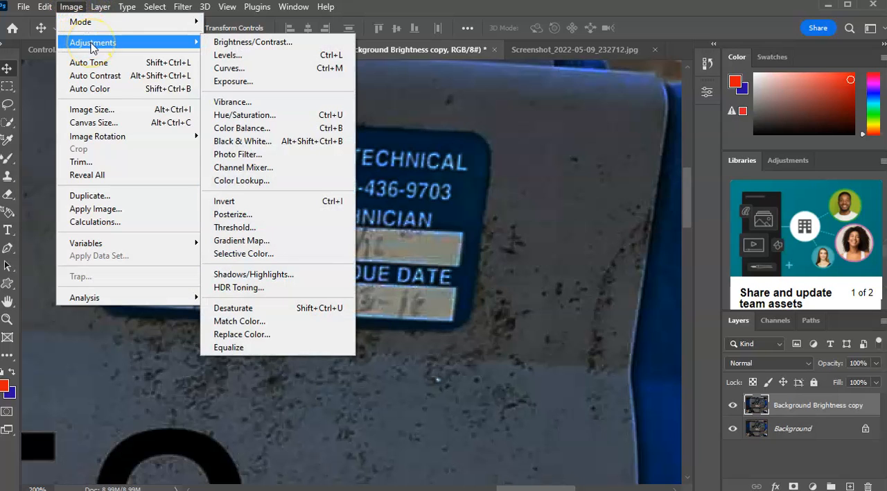
pyautogui.click(244, 81)
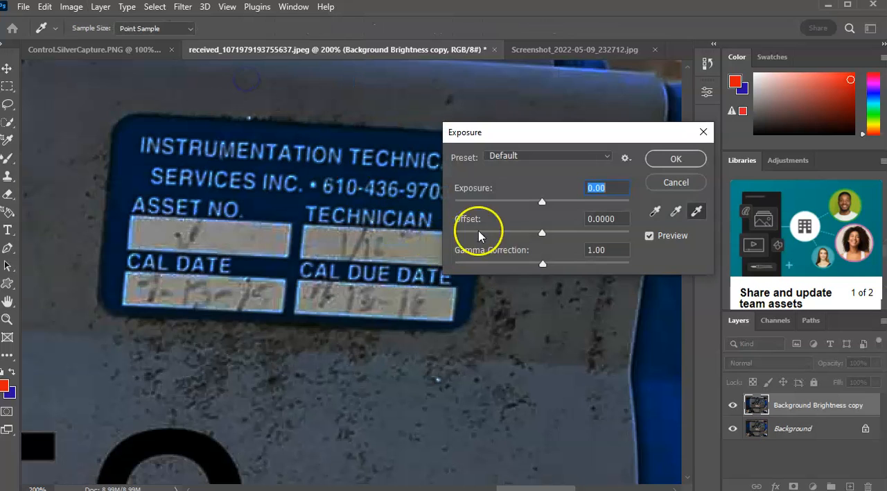
pyautogui.click(544, 203)
pyautogui.moveTo(544, 204); pyautogui.dragTo(561, 214)
pyautogui.click(675, 159)
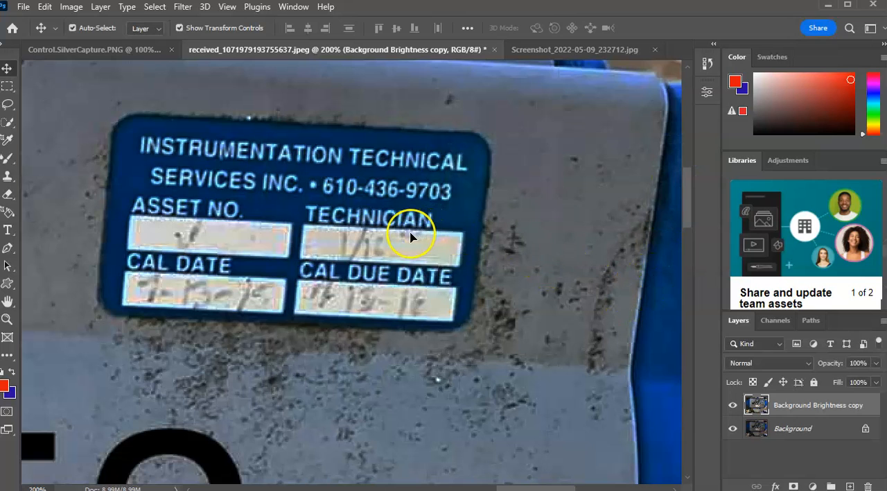
# Examine the brightened calibration sticker at 200% zoom, and the MFCV152 lettering and both labels at 66.7%.
pyautogui.scroll(-2, 412, 237)
pyautogui.scroll(1, 412, 237)
pyautogui.scroll(1, 413, 238)
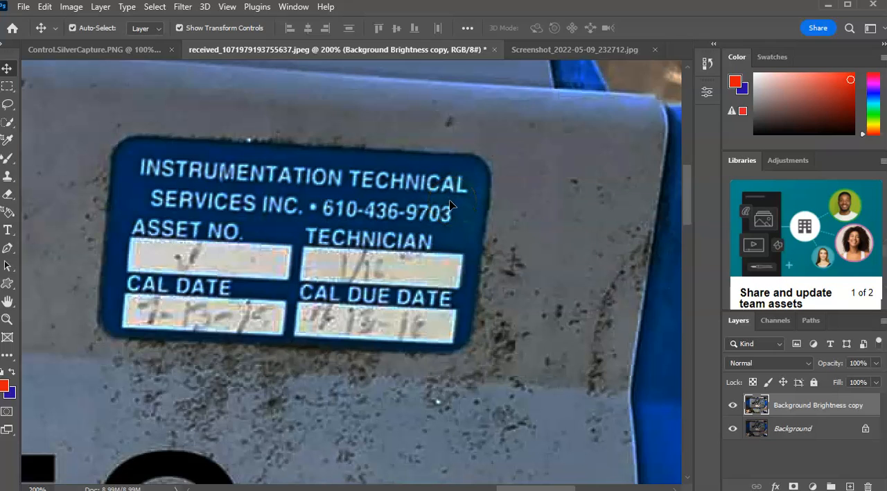
pyautogui.scroll(1, 461, 213)
pyautogui.scroll(-1, 461, 212)
pyautogui.scroll(-2, 511, 276)
pyautogui.scroll(-2, 506, 272)
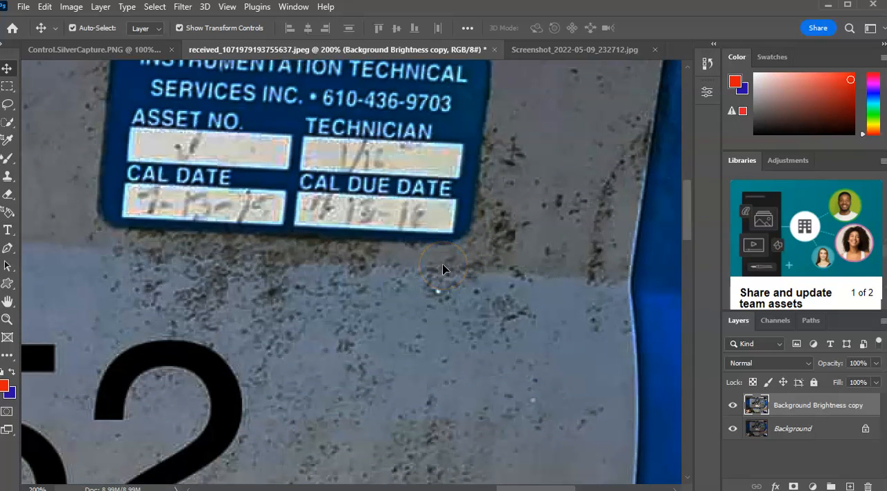
pyautogui.hotkey('ctrl', '-')
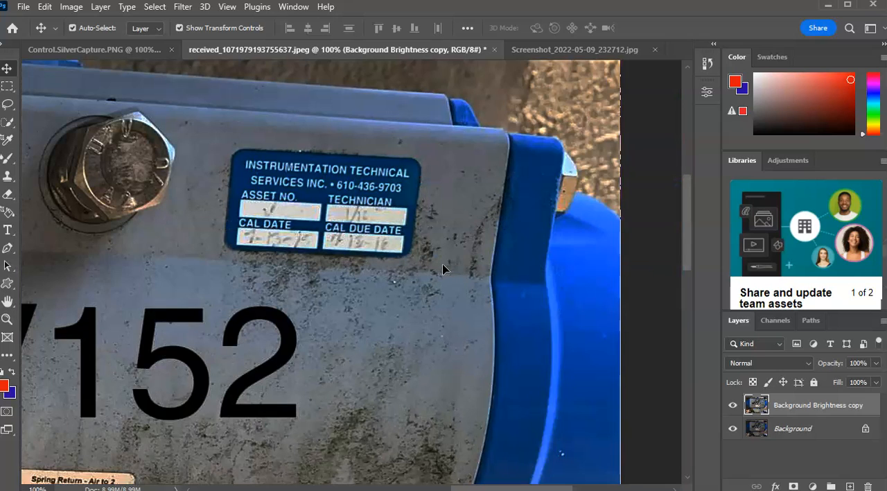
pyautogui.hotkey('ctrl', '-')
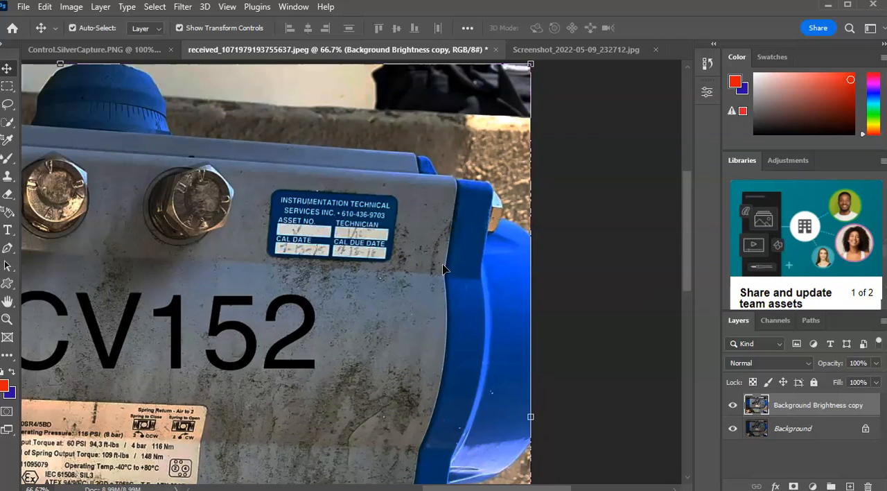
pyautogui.moveTo(204, 368); pyautogui.dragTo(423, 230)
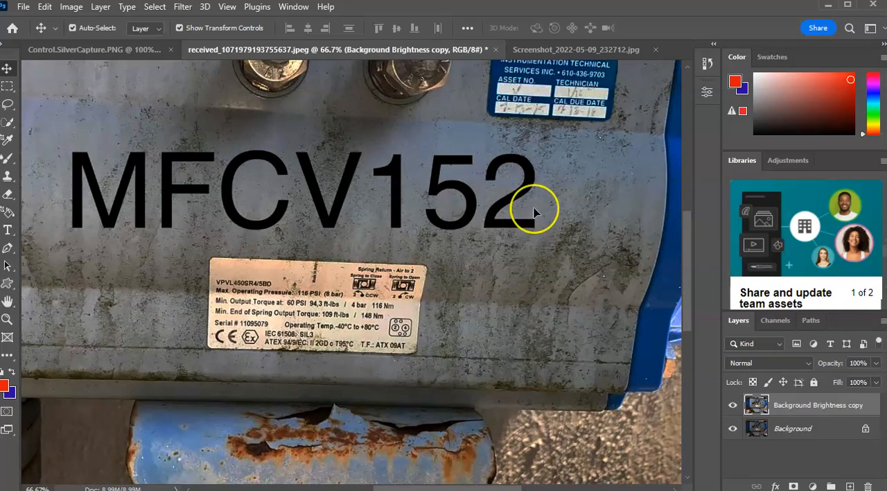
pyautogui.scroll(5, 534, 207)
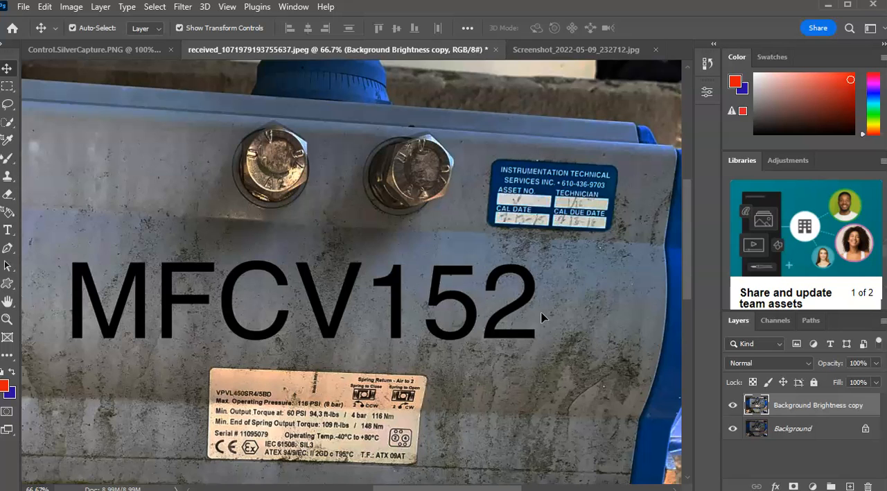
pyautogui.scroll(-3, 421, 270)
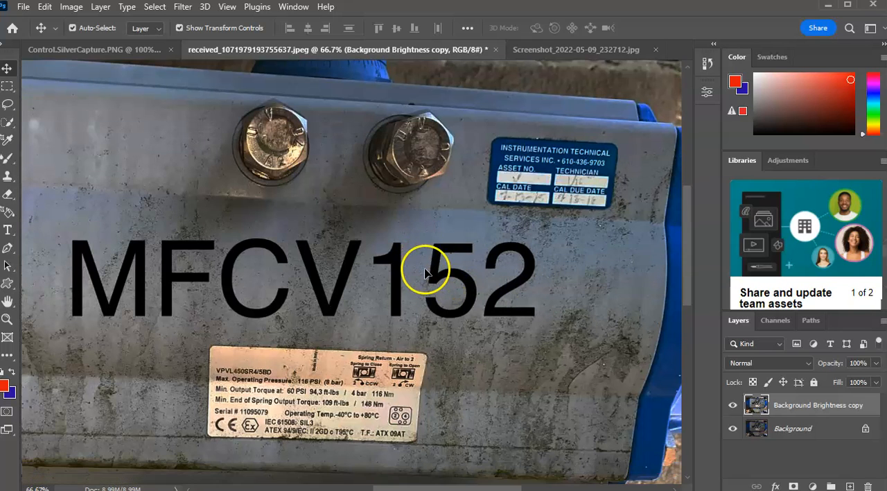
pyautogui.scroll(-3, 419, 280)
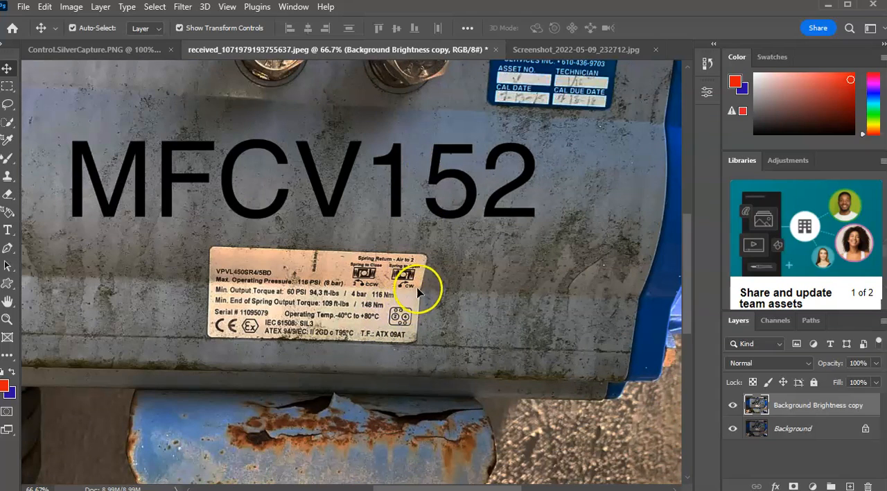
# Examine the actuator's specification plate at 500% zoom, covering the spring return symbols, torque values and port diagram.
pyautogui.hotkey('ctrl', '+')
pyautogui.hotkey('ctrl', '+')
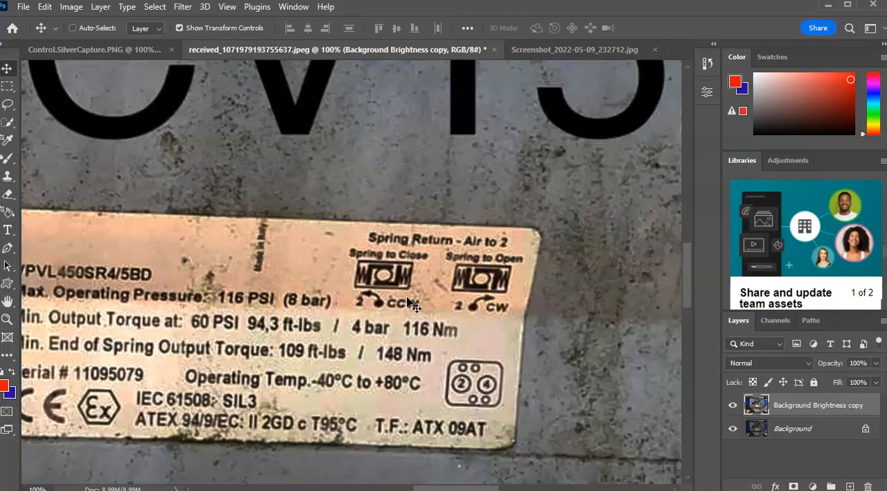
pyautogui.hotkey('ctrl', '+')
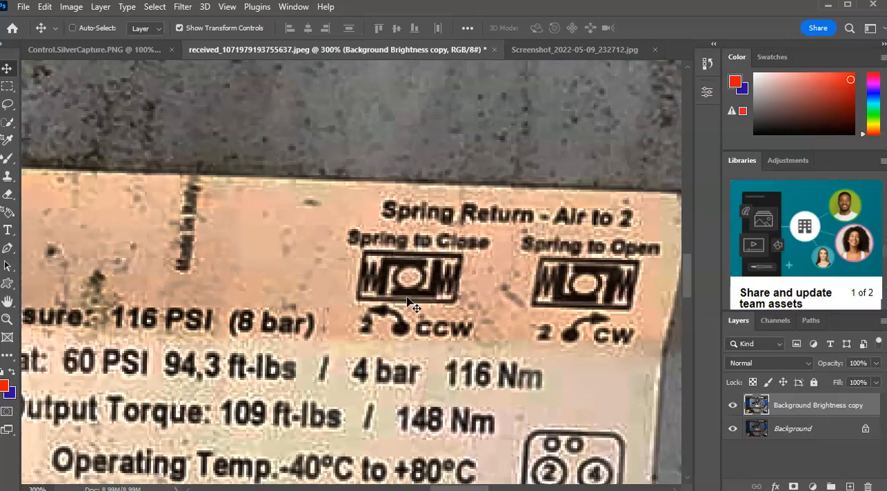
pyautogui.hotkey('ctrl', '+')
pyautogui.hotkey('ctrl', '+')
pyautogui.click(392, 301)
pyautogui.moveTo(507, 297); pyautogui.dragTo(258, 268)
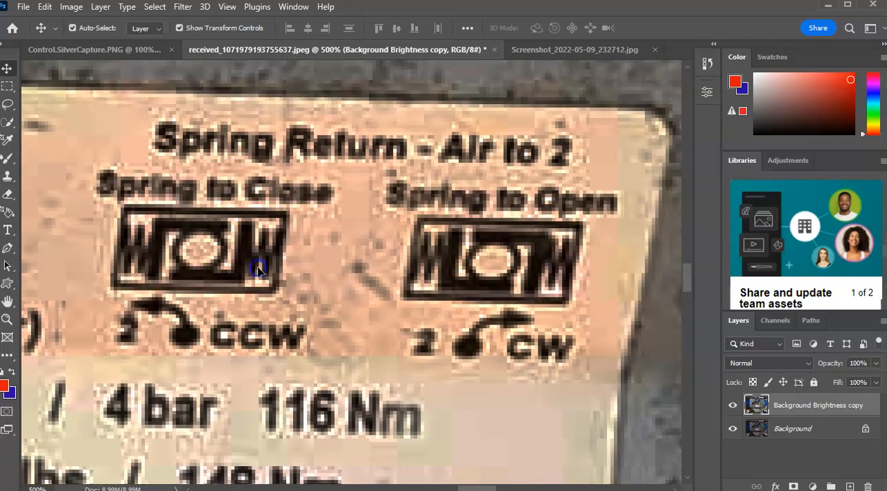
pyautogui.scroll(-3, 295, 274)
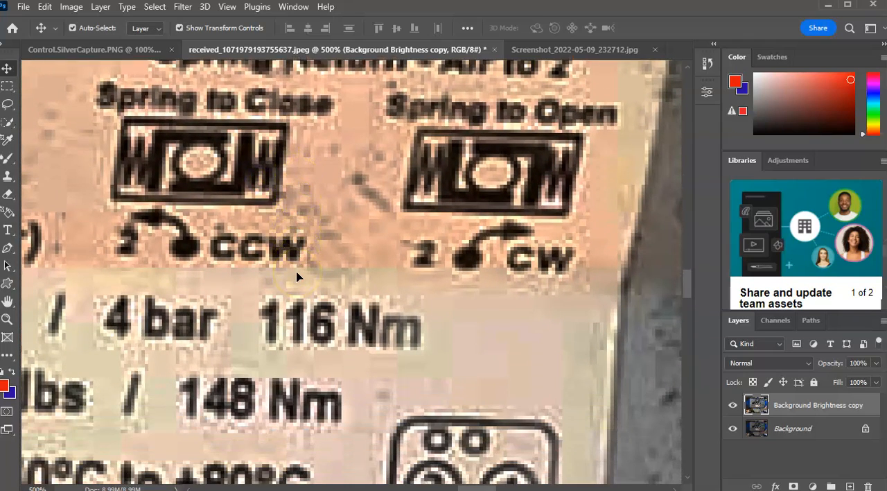
pyautogui.scroll(-5, 296, 276)
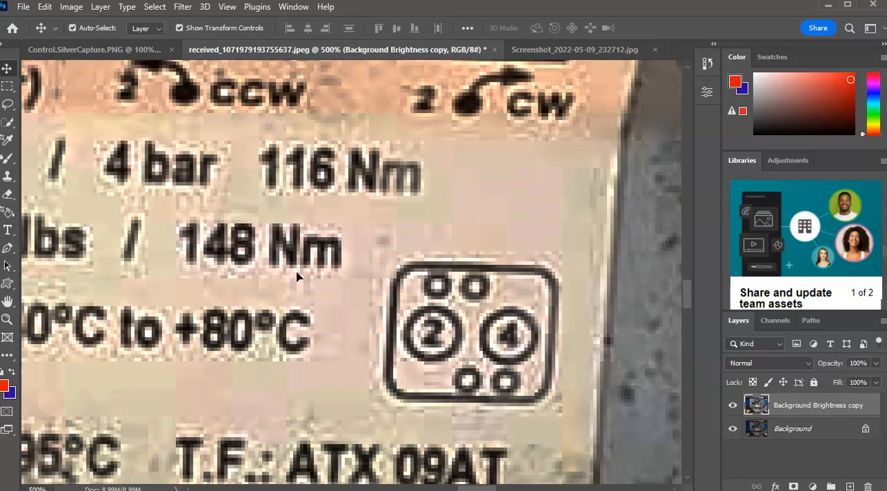
pyautogui.scroll(-2, 296, 276)
pyautogui.scroll(6, 296, 276)
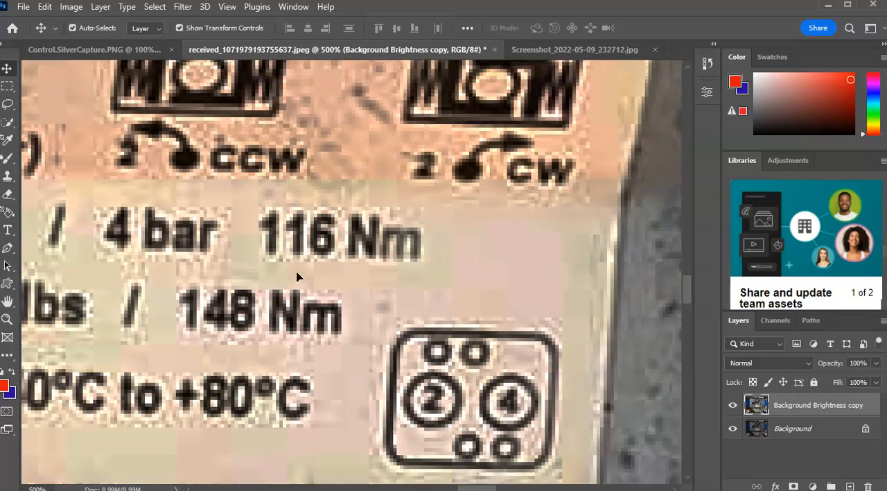
# Examine the specification plate's text at 300% zoom and the raised markings on the hex bolt head at up to 500%.
pyautogui.scroll(2, 297, 276)
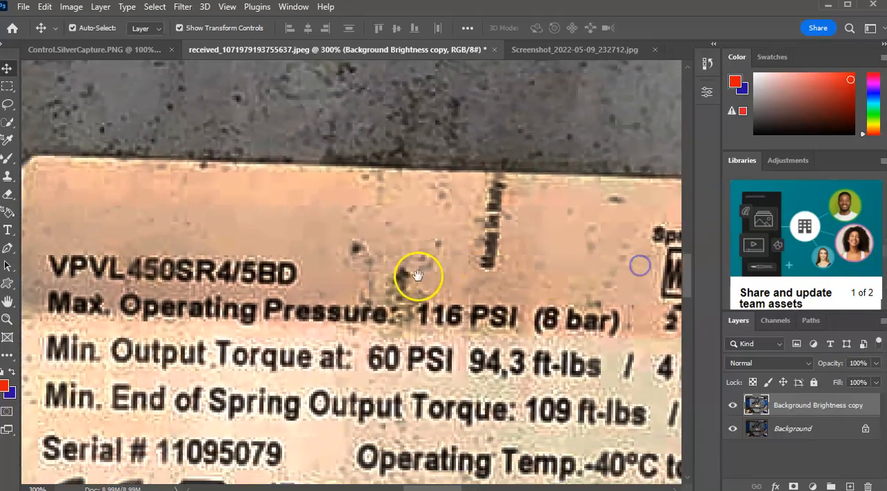
pyautogui.moveTo(420, 268); pyautogui.dragTo(443, 93)
pyautogui.moveTo(382, 240); pyautogui.dragTo(351, 368)
pyautogui.moveTo(435, 156); pyautogui.dragTo(417, 478)
pyautogui.moveTo(373, 283); pyautogui.dragTo(261, 479)
pyautogui.moveTo(381, 282); pyautogui.dragTo(231, 479)
pyautogui.moveTo(251, 273); pyautogui.dragTo(311, 412)
pyautogui.moveTo(451, 293); pyautogui.dragTo(208, 362)
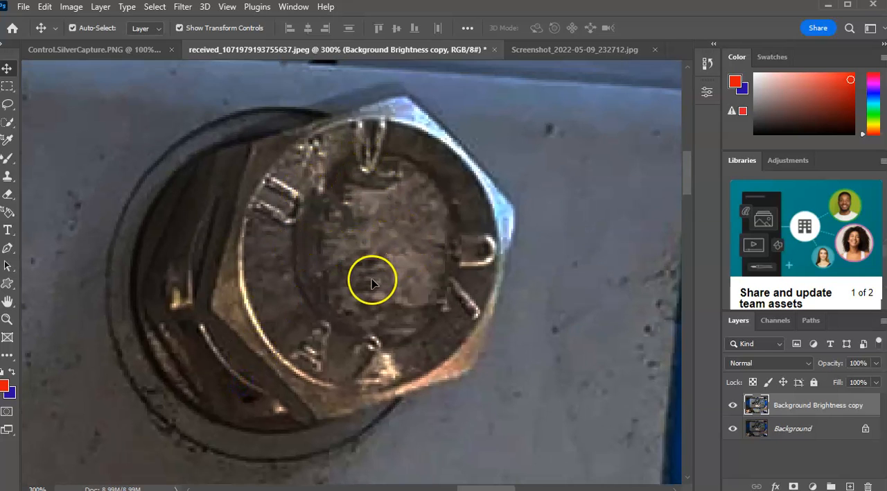
pyautogui.scroll(1, 372, 280)
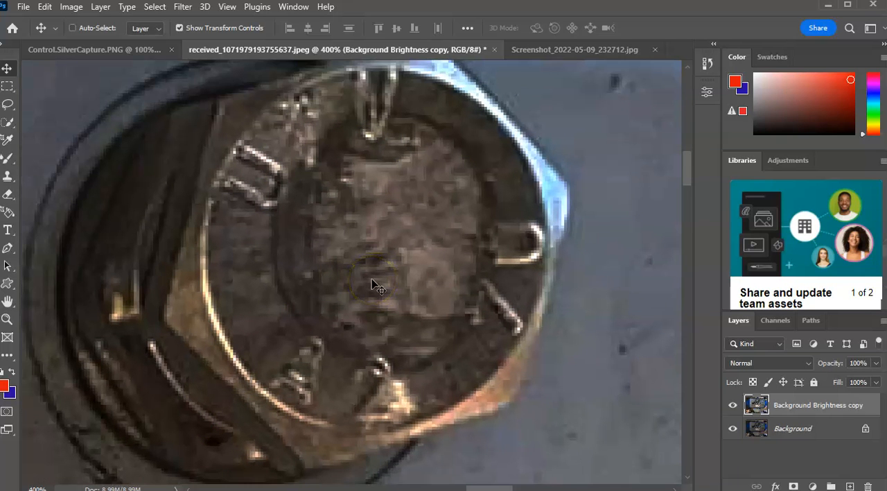
pyautogui.scroll(1, 371, 284)
pyautogui.moveTo(382, 238)
pyautogui.mouseDown()
pyautogui.moveTo(393, 356)
pyautogui.moveTo(364, 246)
pyautogui.moveTo(390, 239)
pyautogui.moveTo(386, 232)
pyautogui.mouseUp()
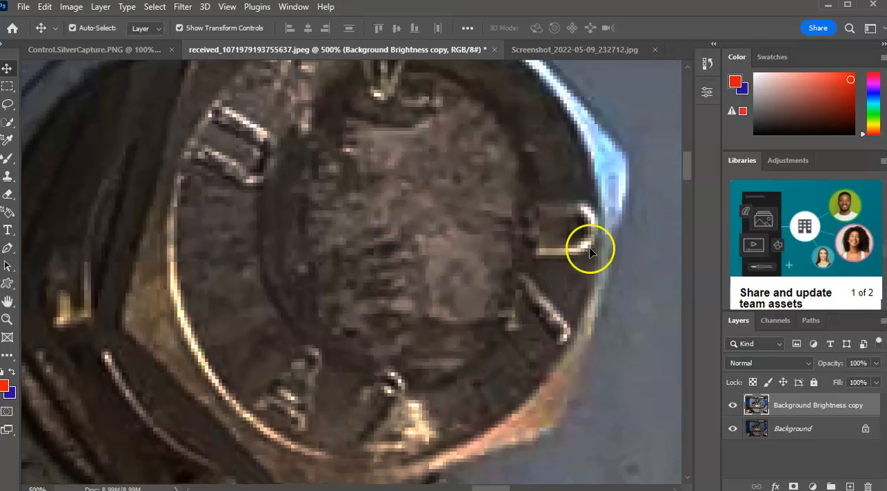
pyautogui.moveTo(488, 249); pyautogui.dragTo(444, 279)
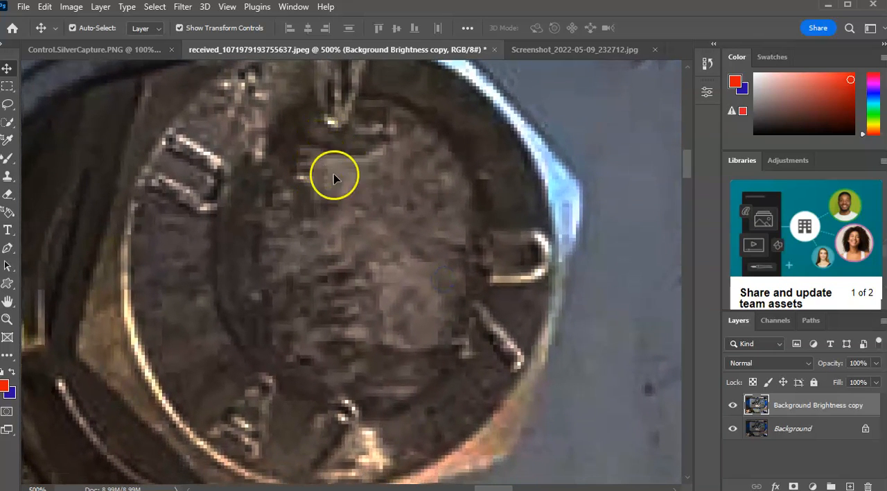
pyautogui.moveTo(441, 273); pyautogui.dragTo(450, 247)
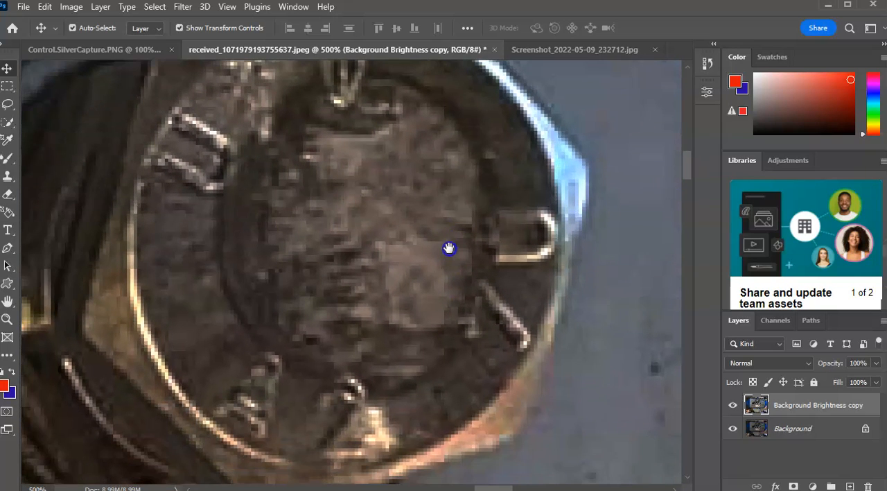
# Examine the calibration sticker in Screenshot_2022-05-09_232712.jpg at 200% zoom, covering the technician, cal date and cal due date fields, and return to 50%.
pyautogui.click(581, 50)
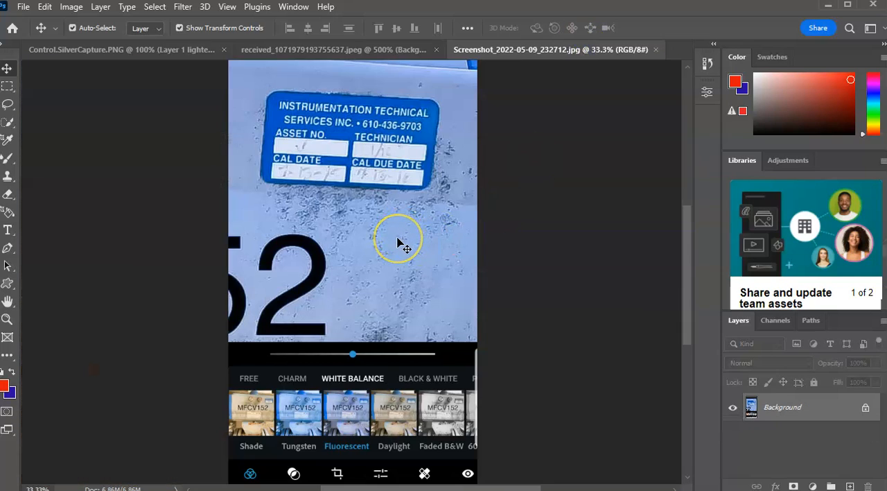
pyautogui.hotkey('ctrl', '+')
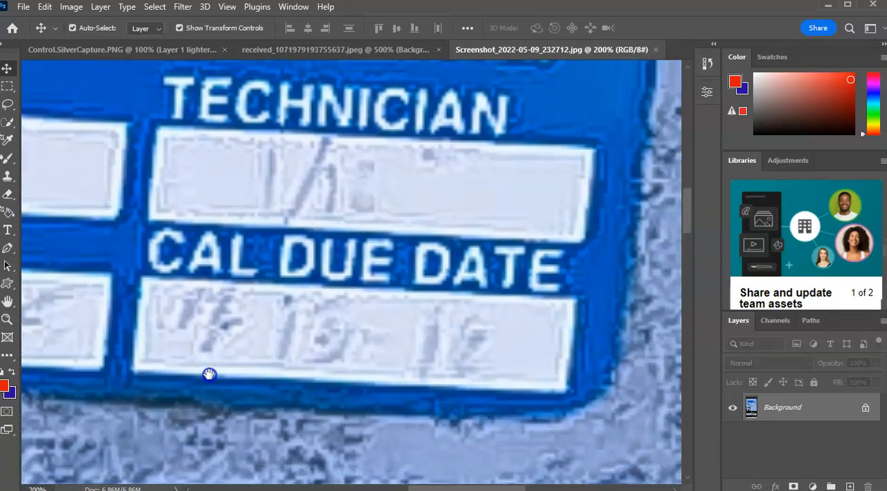
pyautogui.moveTo(209, 374); pyautogui.dragTo(401, 253)
pyautogui.moveTo(242, 303); pyautogui.dragTo(481, 290)
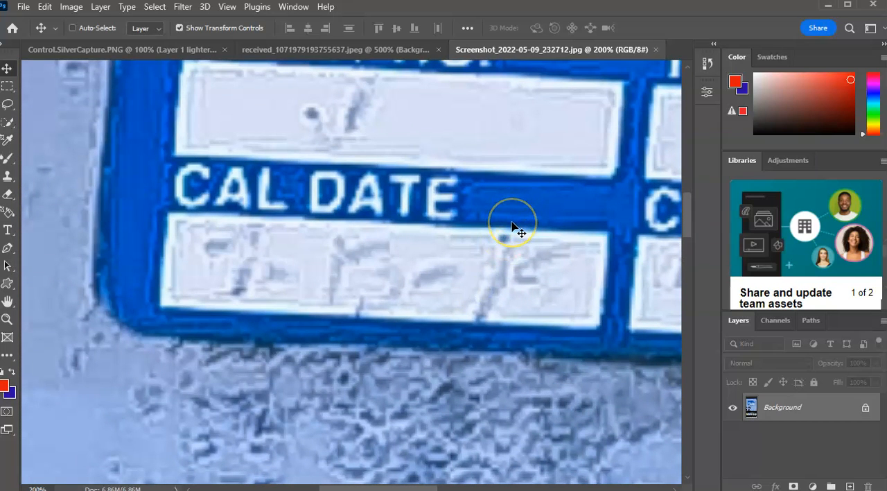
pyautogui.hotkey('ctrl', '-')
pyautogui.hotkey('ctrl', '-')
pyautogui.hotkey('ctrl', '-')
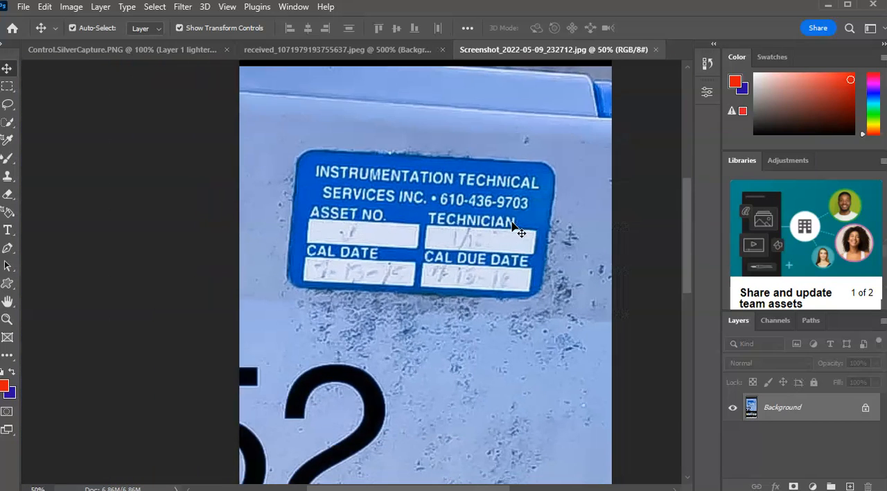
# Return to Control.SilverCapture.PNG and examine the Cameron nameplate's faded lettering at up to 400% zoom.
pyautogui.click(129, 50)
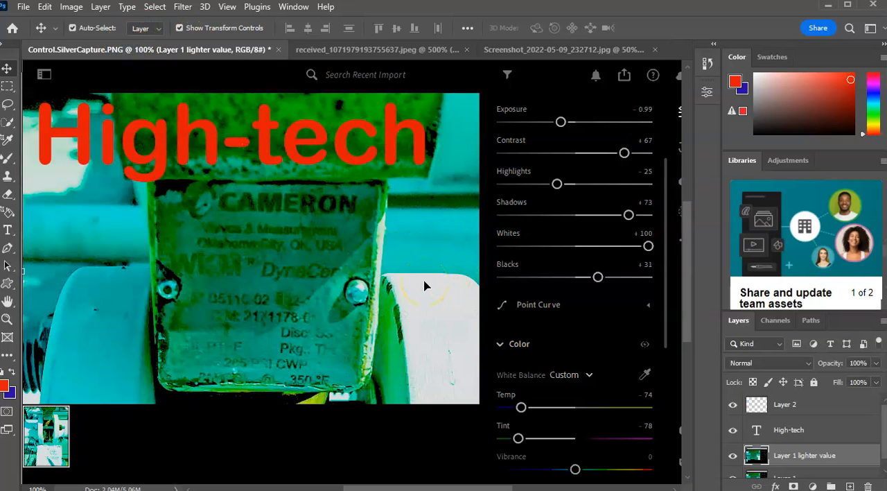
pyautogui.hotkey('ctrl', '+')
pyautogui.hotkey('ctrl', '+')
pyautogui.hotkey('ctrl', '+')
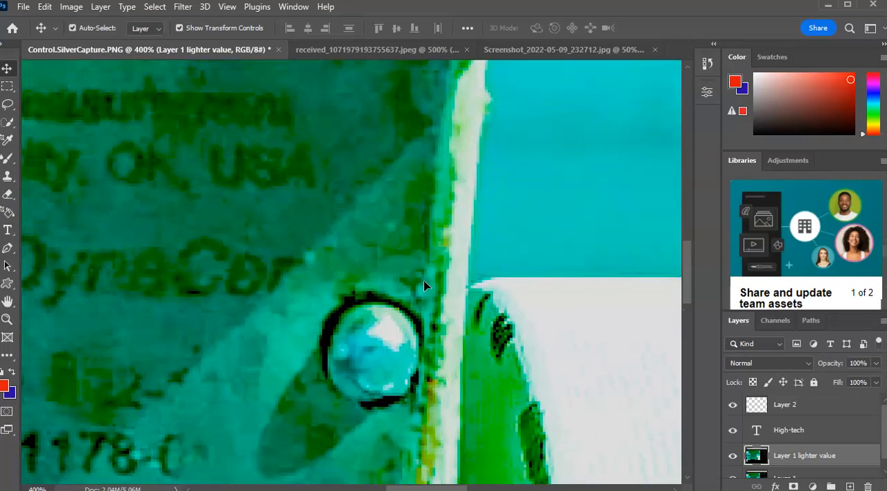
pyautogui.moveTo(132, 250); pyautogui.dragTo(500, 159)
pyautogui.moveTo(356, 398); pyautogui.dragTo(337, 228)
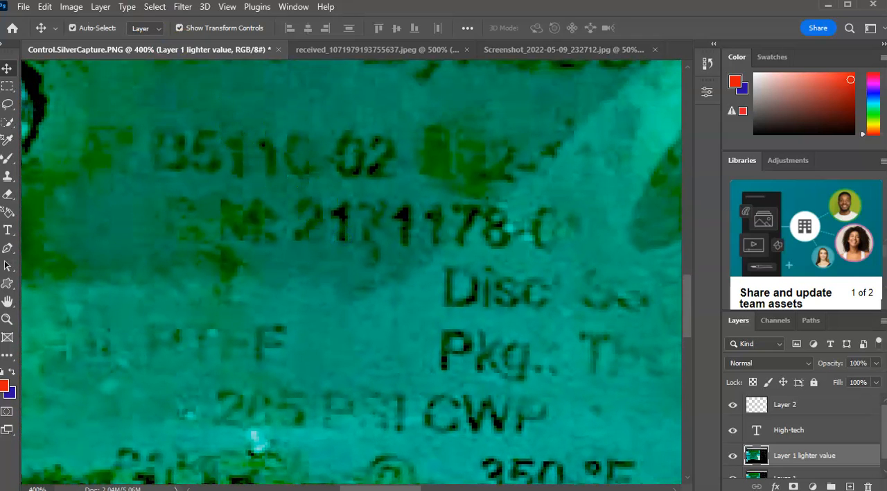
# Apply a Color Balance adjustment to the Layer 1 lighter value layer's midtones with color levels -47, +15 and +31.
pyautogui.click(73, 8)
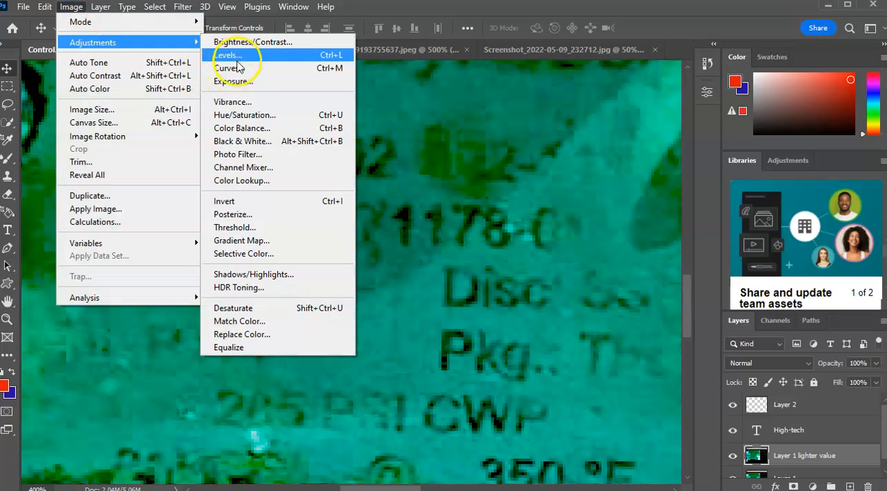
pyautogui.click(253, 135)
pyautogui.moveTo(423, 145); pyautogui.dragTo(433, 174)
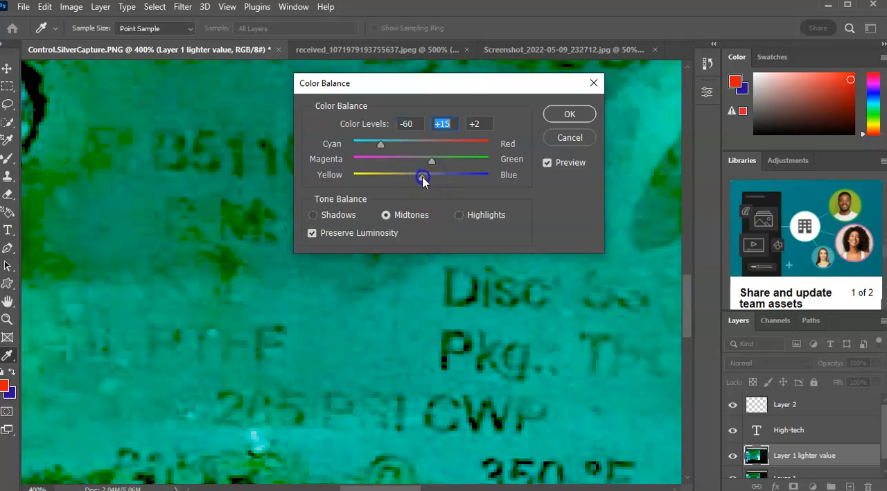
pyautogui.click(491, 194)
pyautogui.moveTo(476, 181); pyautogui.dragTo(444, 199)
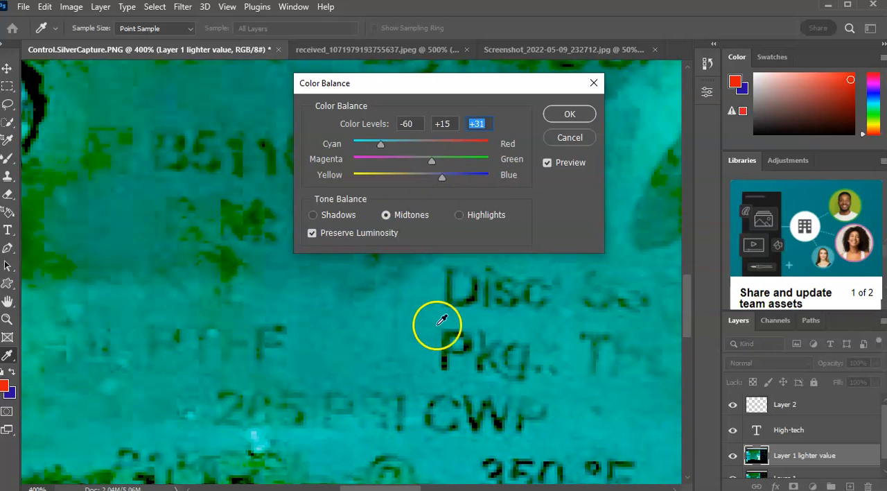
pyautogui.moveTo(378, 144); pyautogui.dragTo(387, 149)
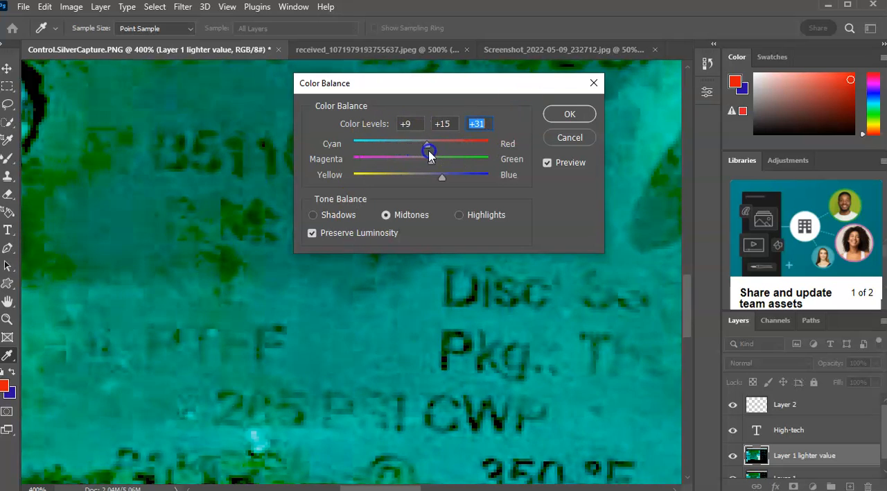
pyautogui.moveTo(396, 141)
pyautogui.mouseDown()
pyautogui.moveTo(424, 143)
pyautogui.moveTo(413, 142)
pyautogui.mouseUp()
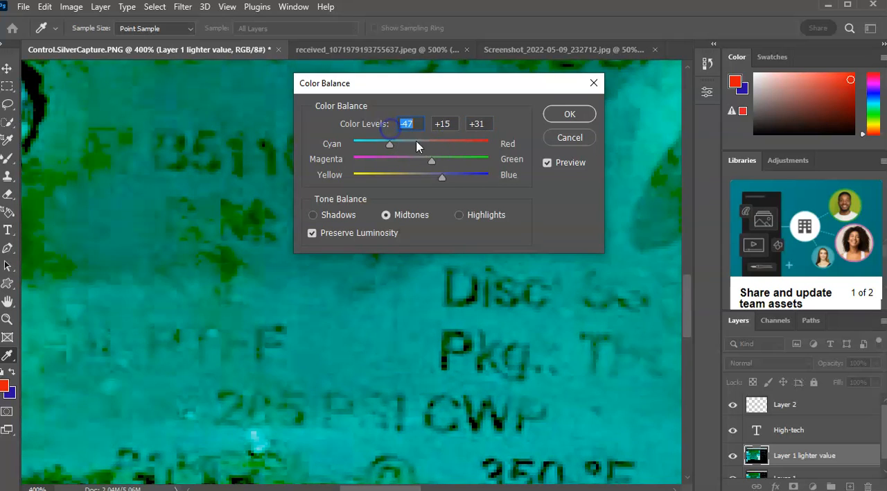
pyautogui.click(569, 114)
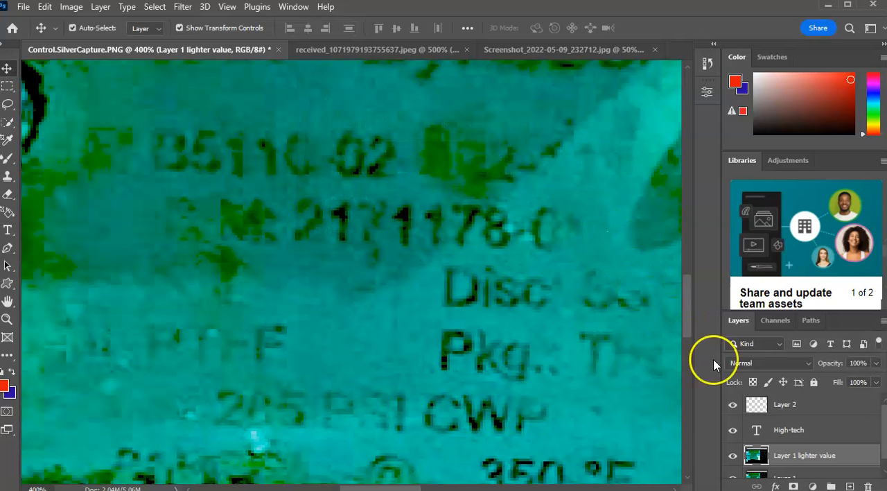
# Examine the colour-balanced nameplate lettering at 300% zoom, revisit the bolt head photo briefly, and reduce the nameplate view to 25%.
pyautogui.scroll(-1, 818, 460)
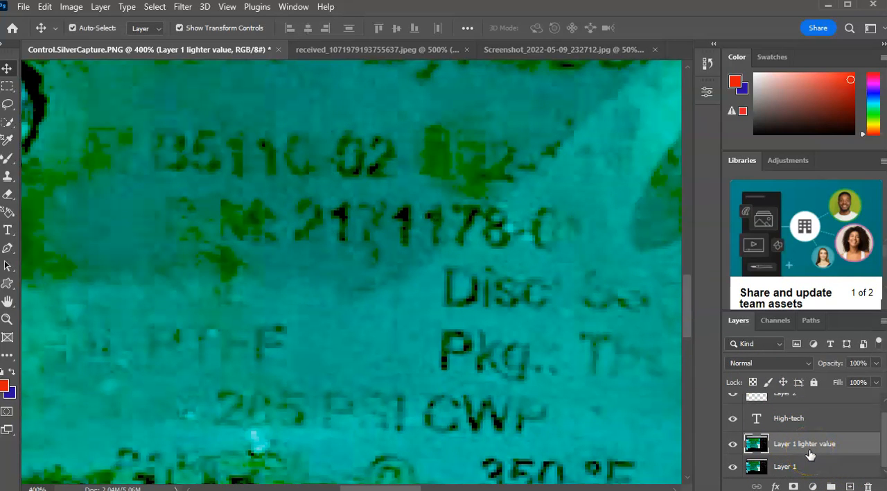
pyautogui.scroll(1, 811, 454)
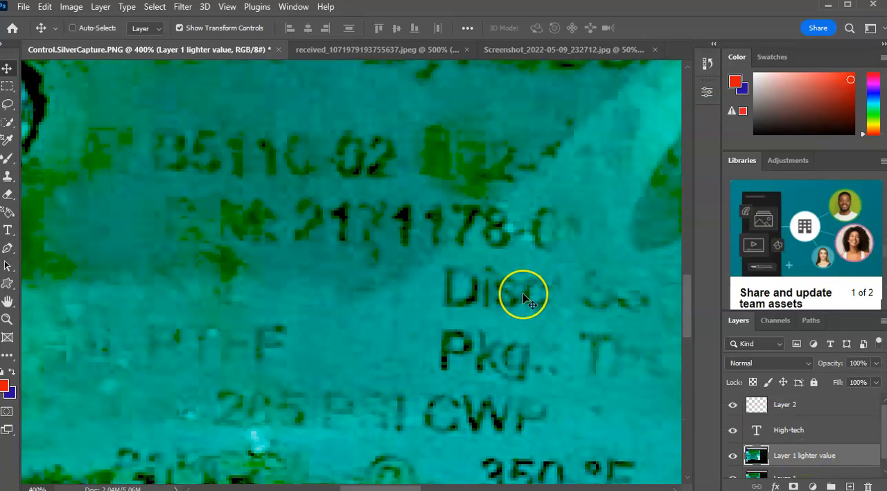
pyautogui.scroll(-1, 525, 298)
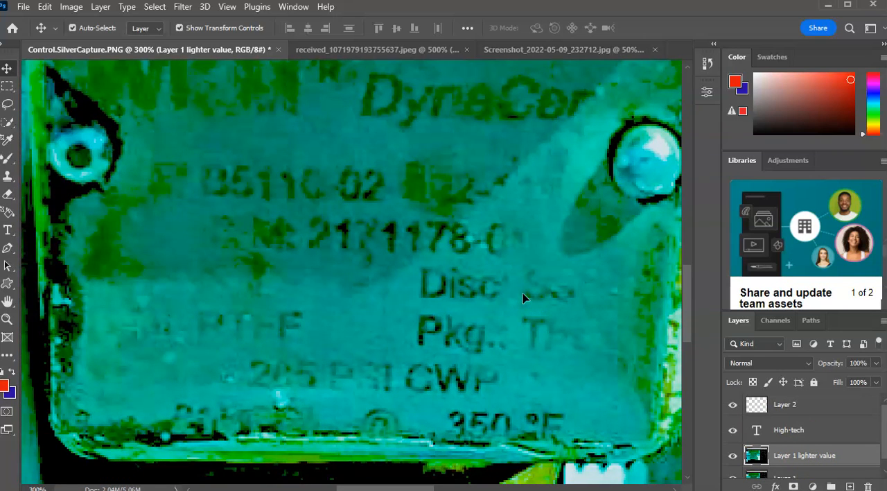
pyautogui.moveTo(388, 338); pyautogui.dragTo(373, 254)
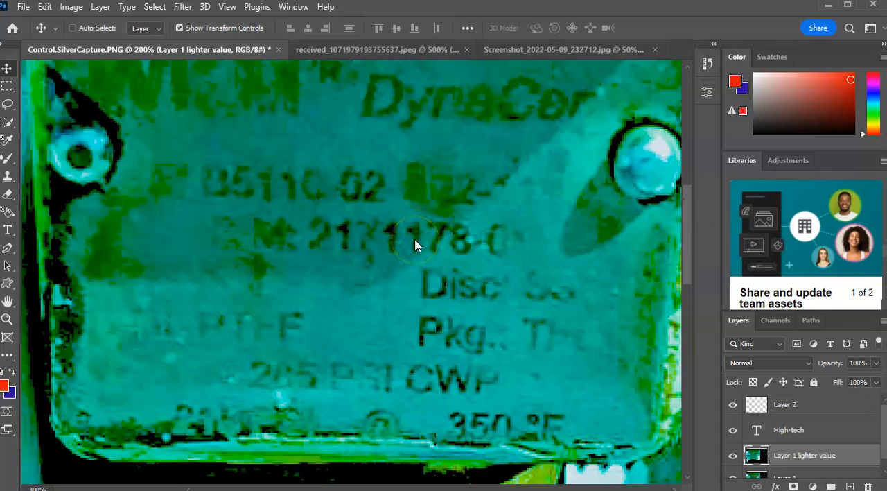
pyautogui.hotkey('ctrl', '-')
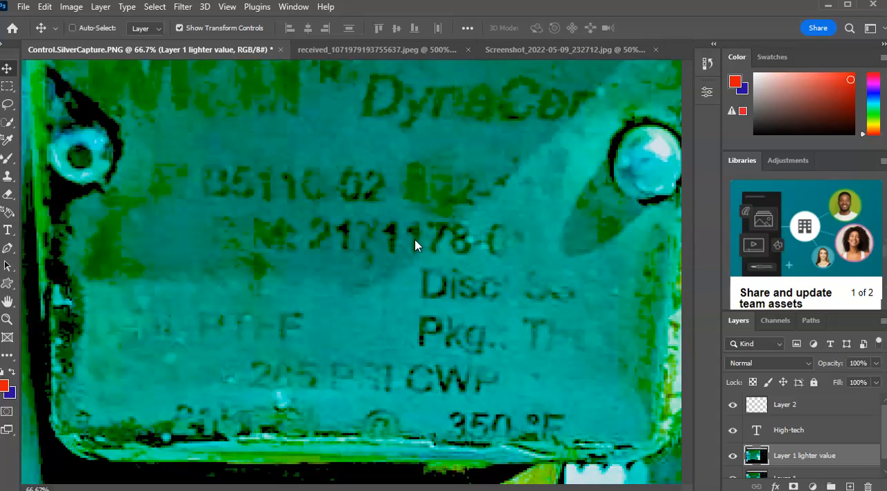
pyautogui.hotkey('ctrl', '-')
pyautogui.hotkey('ctrl', '-')
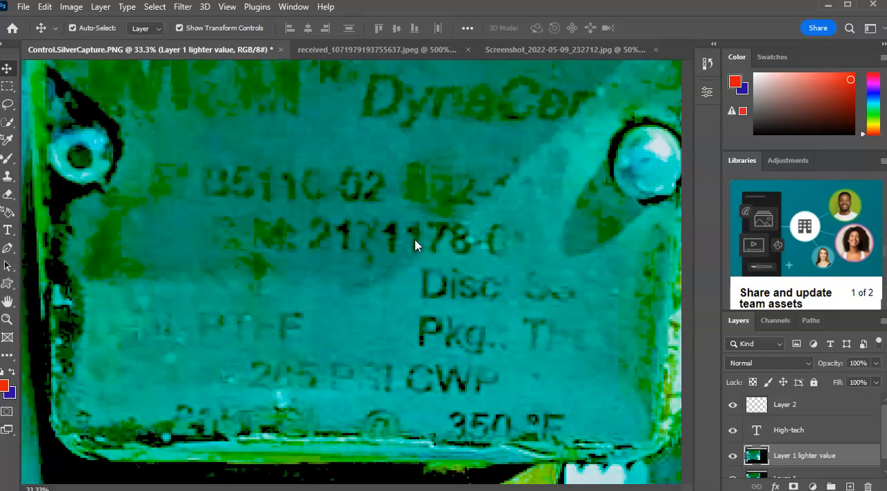
pyautogui.click(352, 49)
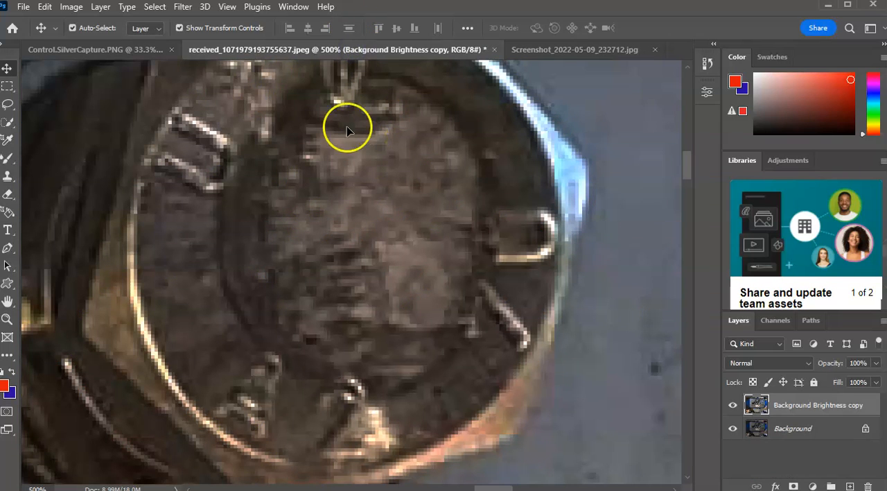
pyautogui.click(143, 49)
pyautogui.hotkey('ctrl', '-')
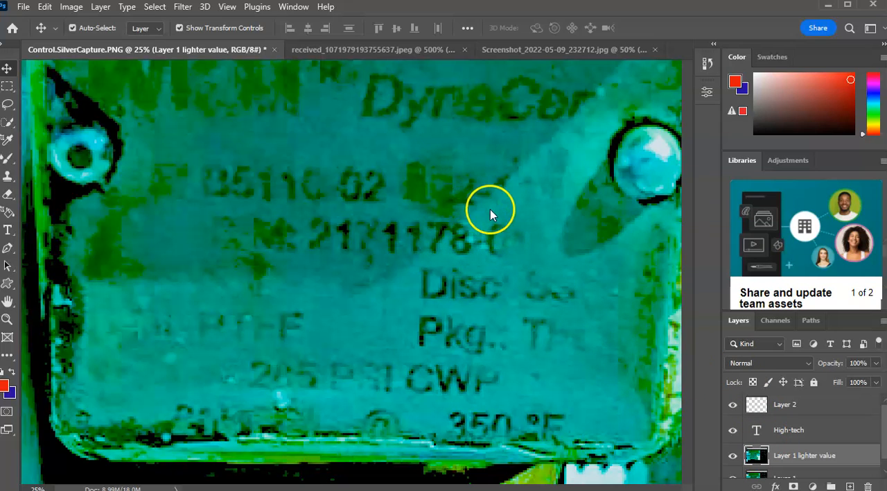
# Look over the colour swatches, colour picker, available libraries and adjustment types, dismissing the team libraries tip.
pyautogui.click(770, 59)
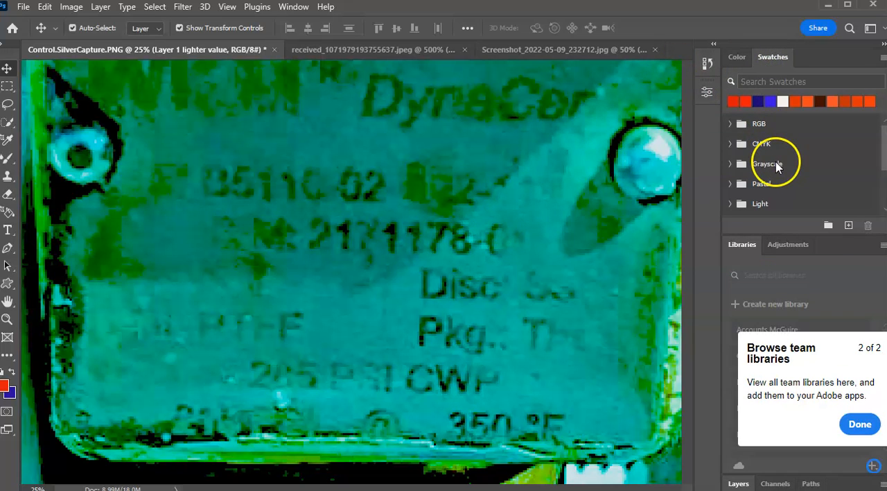
pyautogui.click(736, 59)
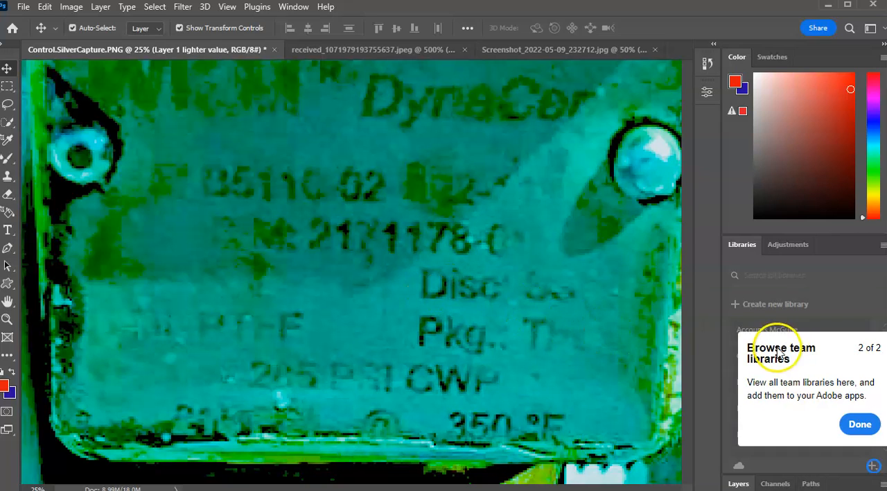
pyautogui.click(863, 420)
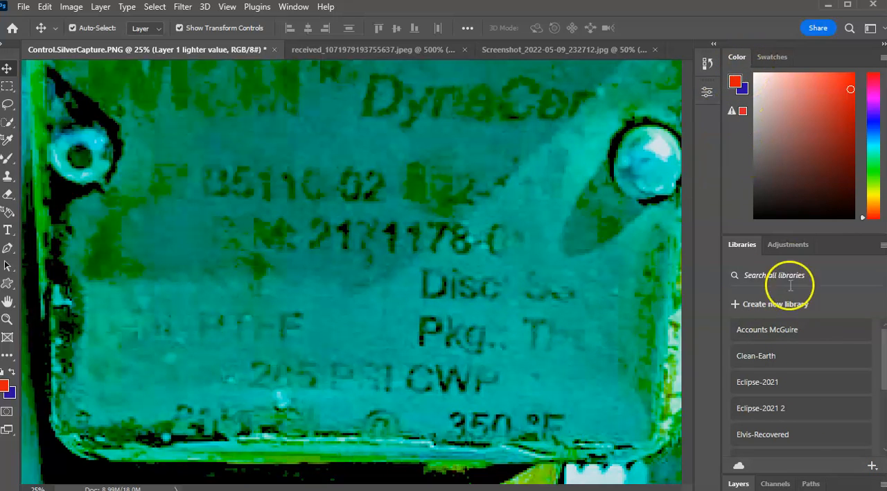
pyautogui.click(778, 244)
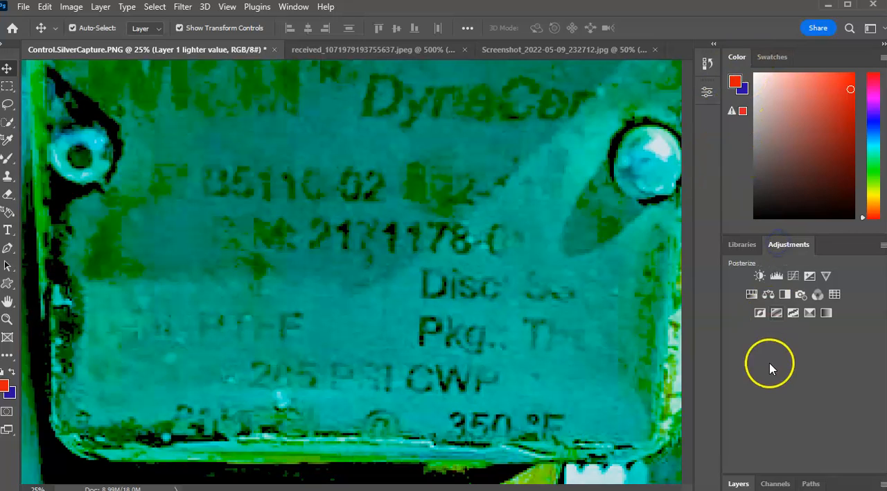
pyautogui.click(739, 246)
pyautogui.scroll(-4, 750, 364)
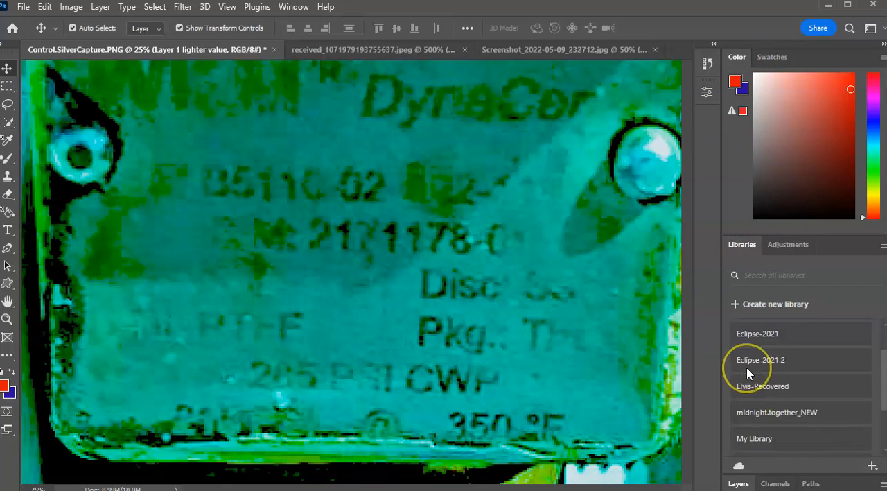
pyautogui.scroll(5, 749, 374)
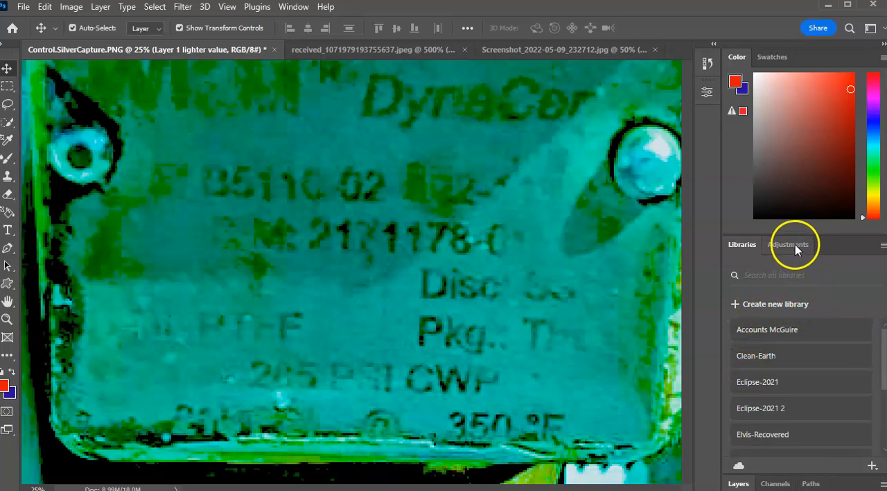
pyautogui.click(767, 59)
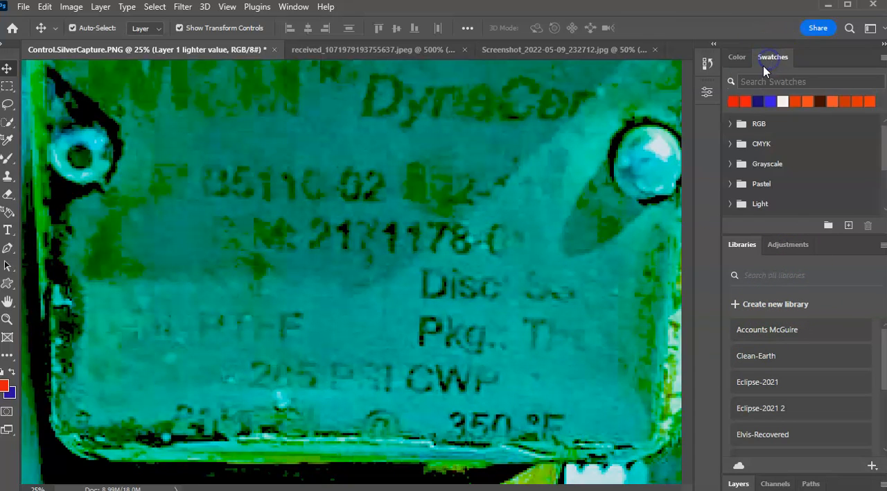
pyautogui.click(738, 58)
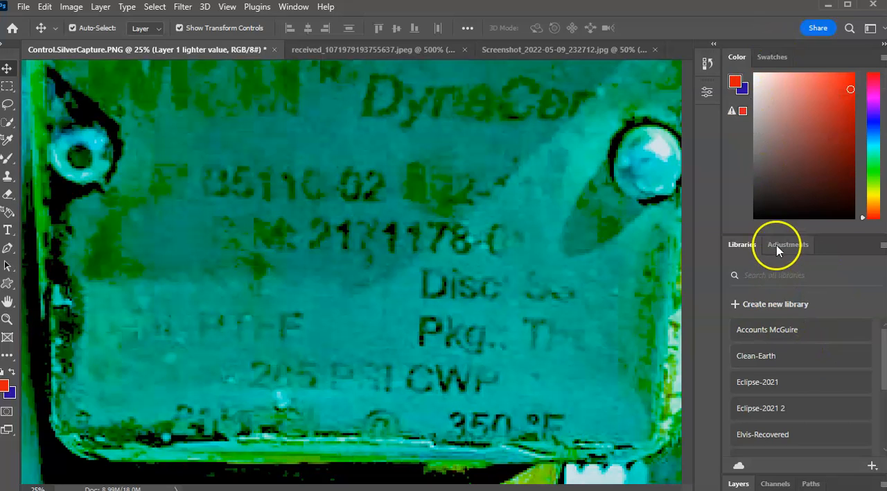
# Bring the layer list of Control.SilverCapture.PNG back into view and look through its layers.
pyautogui.click(740, 484)
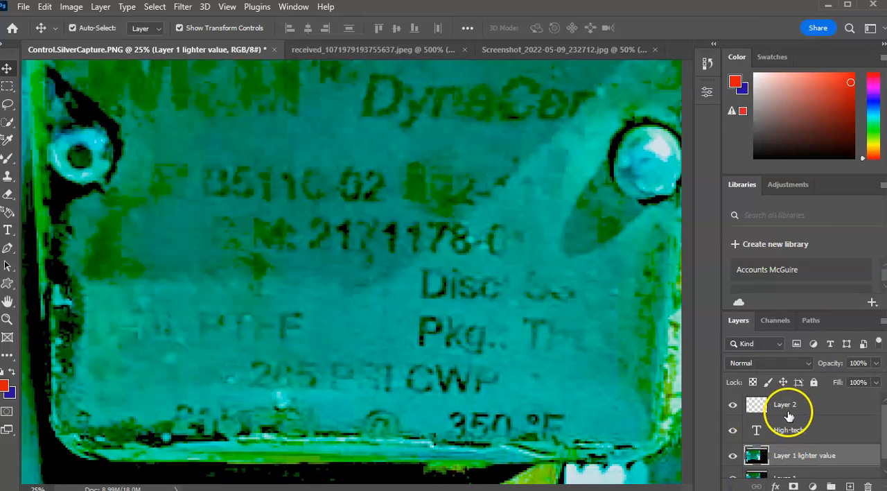
pyautogui.scroll(-1, 789, 416)
pyautogui.scroll(1, 807, 425)
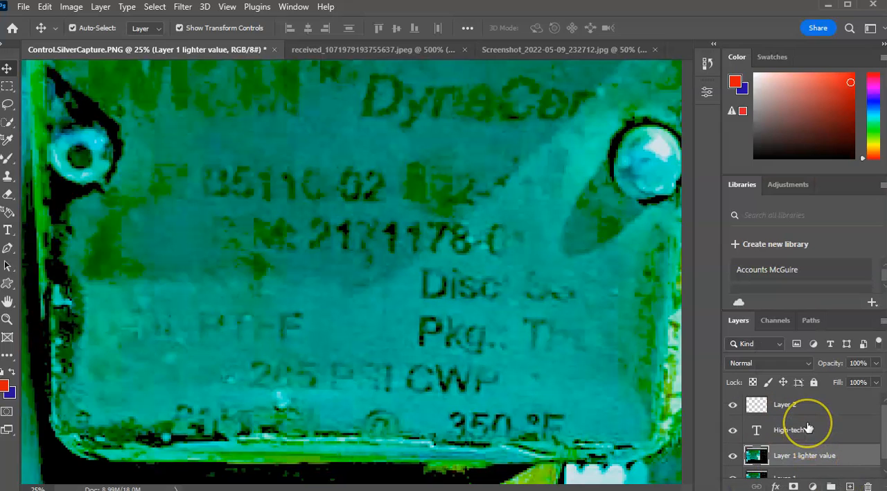
pyautogui.scroll(-1, 811, 426)
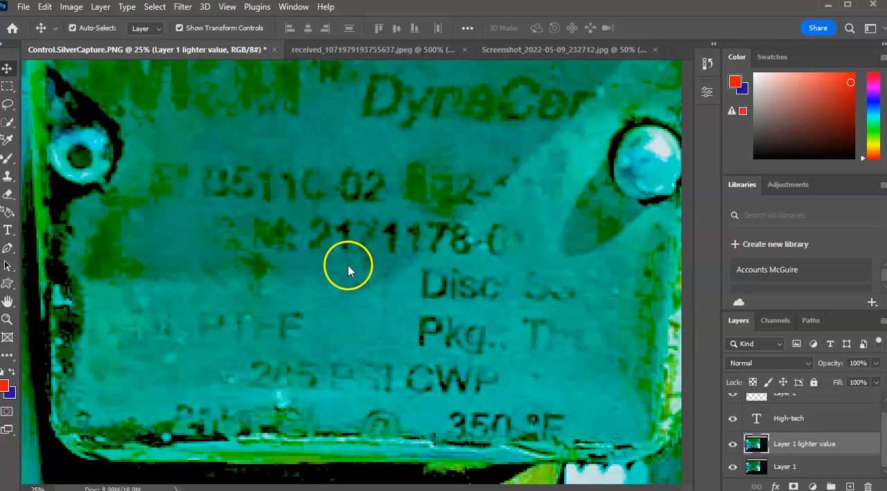
# Switch to received_1071979193755637.jpeg and reduce the view to 50% to look over the bolts, calibration sticker and MFCV152 marking.
pyautogui.click(357, 52)
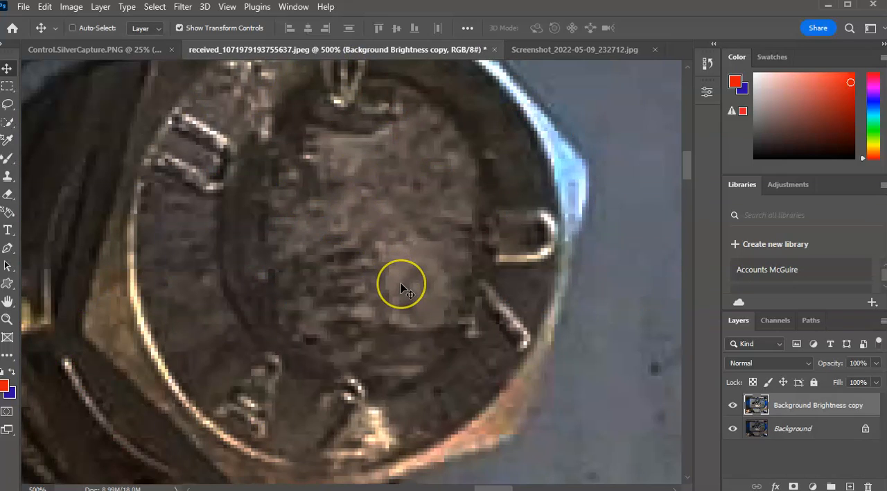
pyautogui.hotkey('ctrl', '-')
pyautogui.hotkey('ctrl', '-')
pyautogui.hotkey('ctrl', '-')
pyautogui.hotkey('ctrl', '-')
pyautogui.hotkey('ctrl', '-')
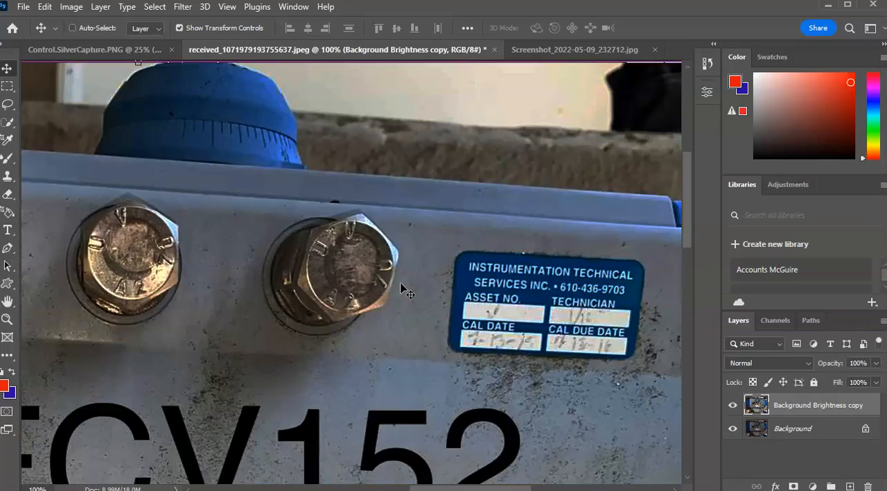
pyautogui.hotkey('ctrl', '-')
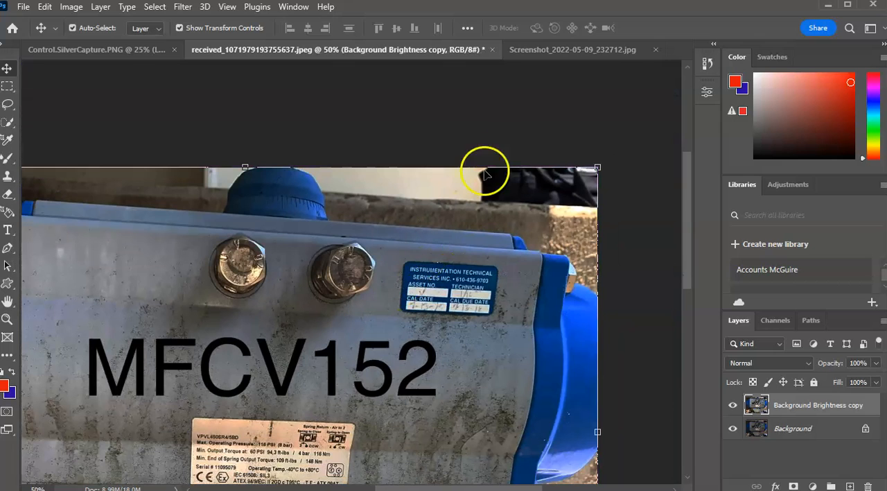
# Switch to Screenshot_2022-05-09_232712.jpg and view the whole phone screenshot with the calibration sticker at 25% zoom.
pyautogui.click(550, 48)
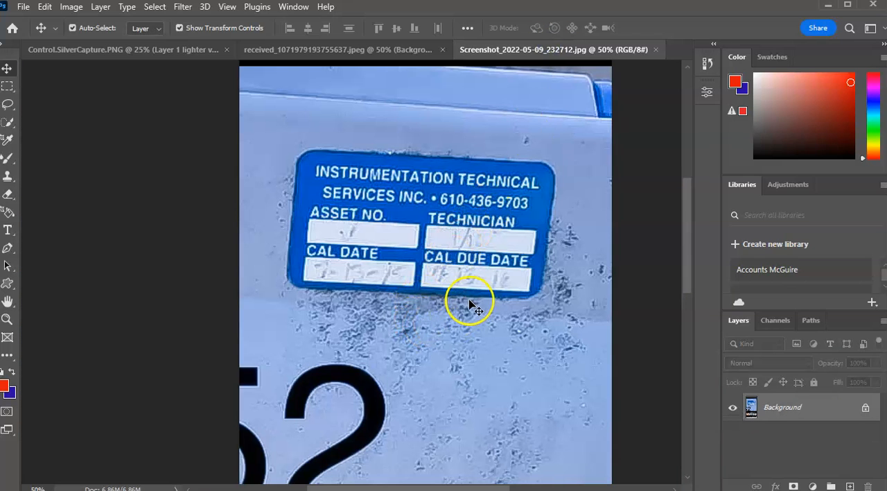
pyautogui.hotkey('ctrl', '-')
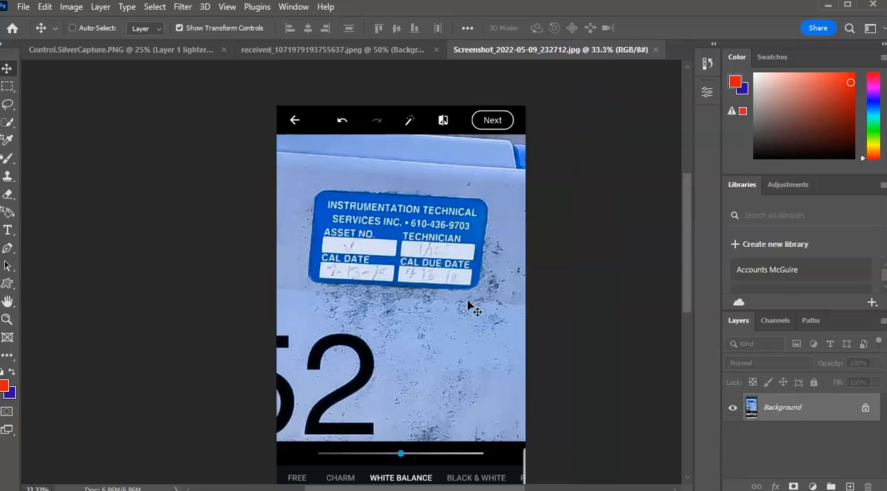
pyautogui.hotkey('ctrl', '-')
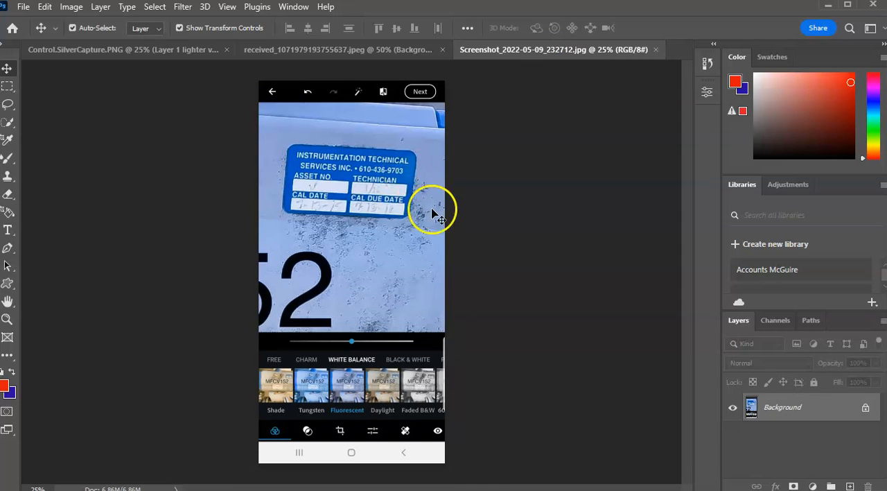